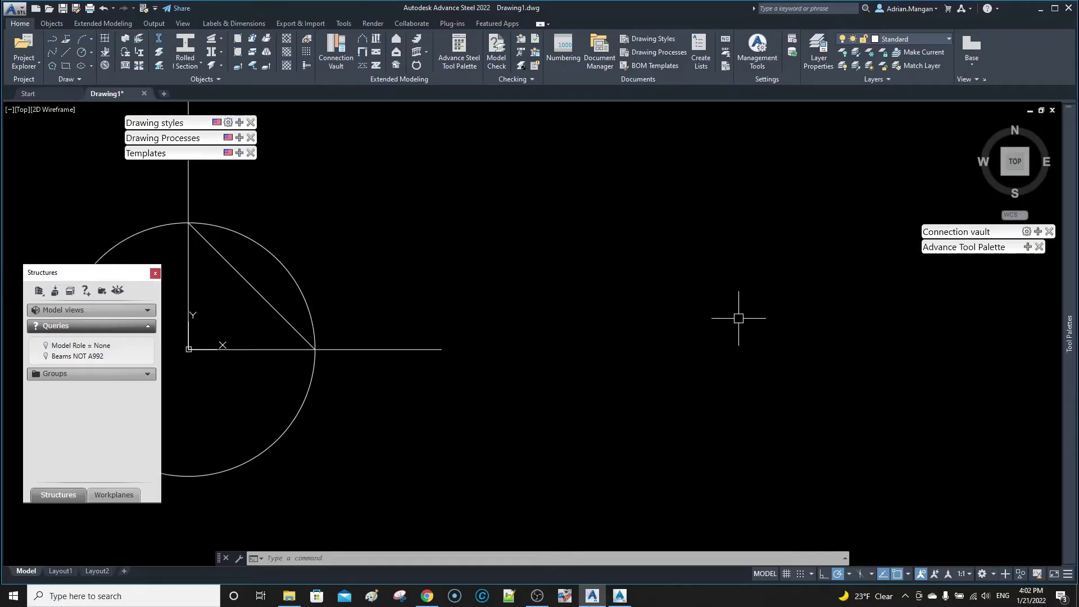
Load the Express Tools with the EXPRESSTOOLS command and display their options for modifying text
middle_click_drag(721, 314, 693, 306)
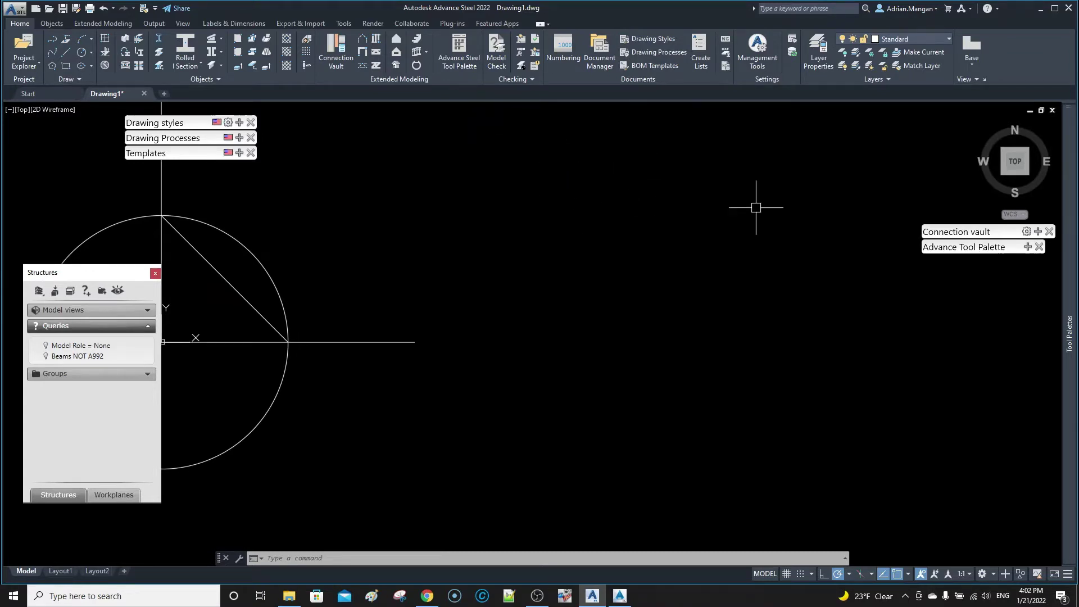
mouse_move(1065, 214)
middle_click_drag(509, 227, 503, 232)
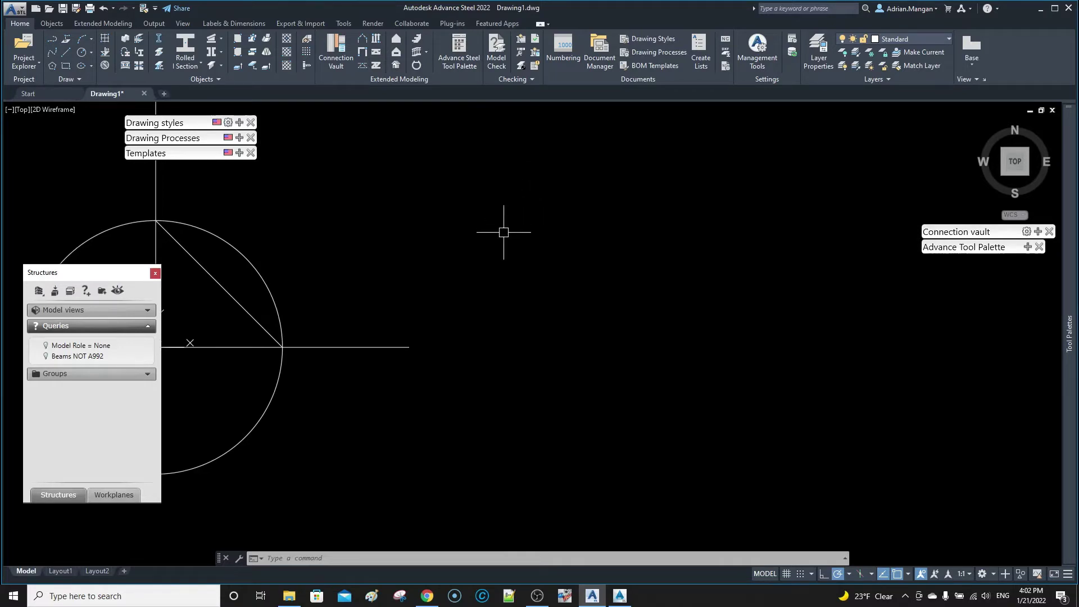
type("EX")
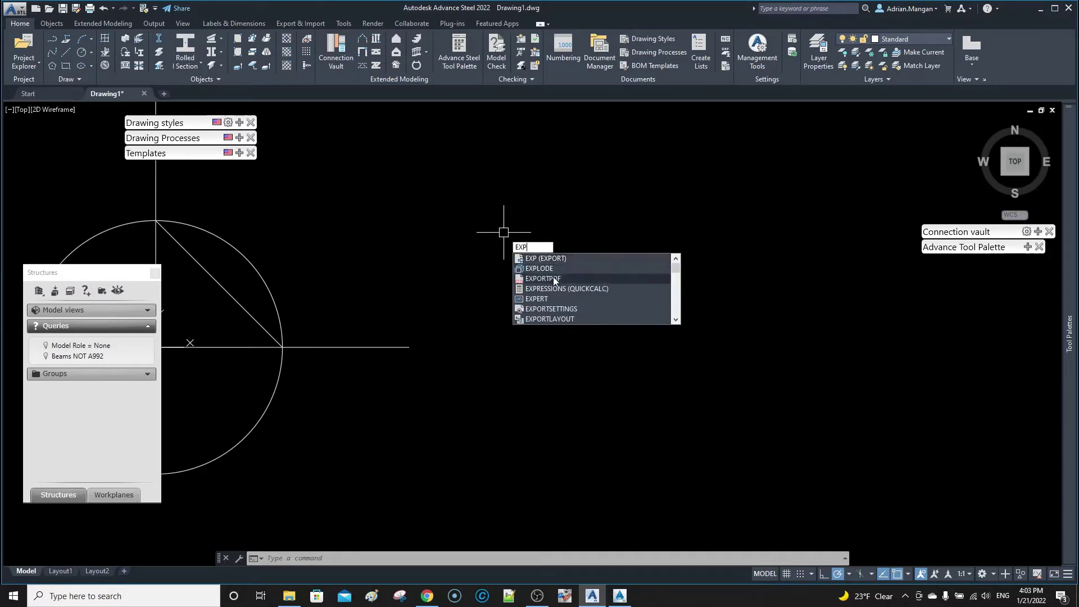
type("P")
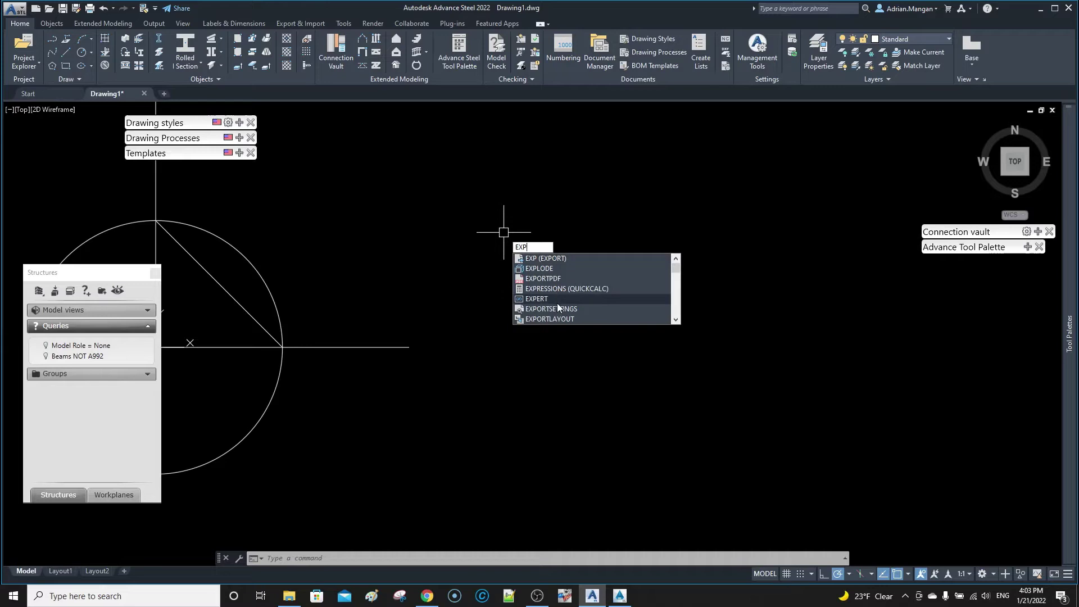
type("R")
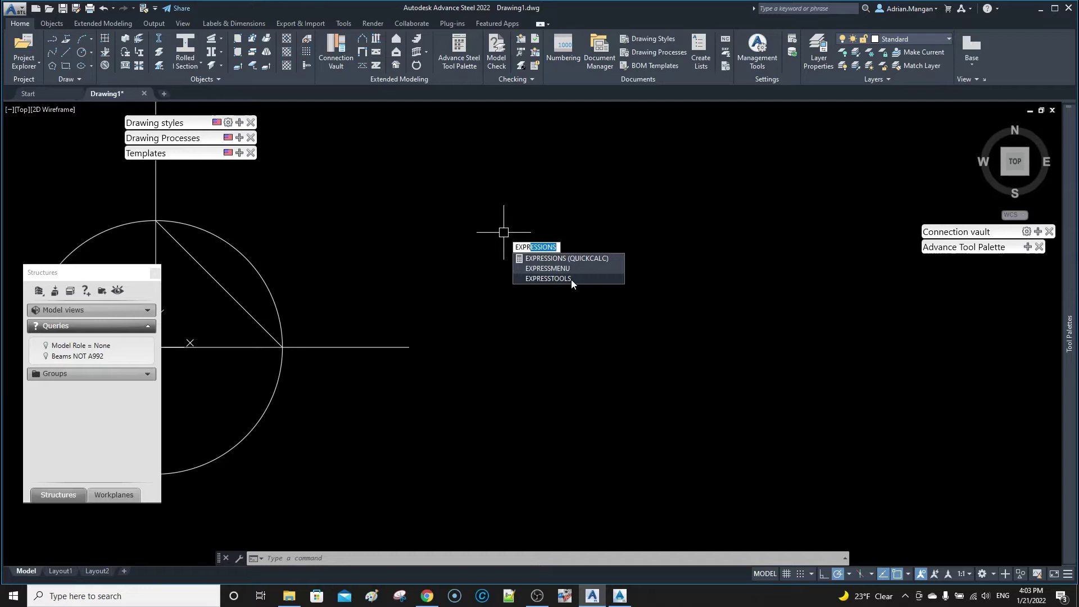
left_click(571, 279)
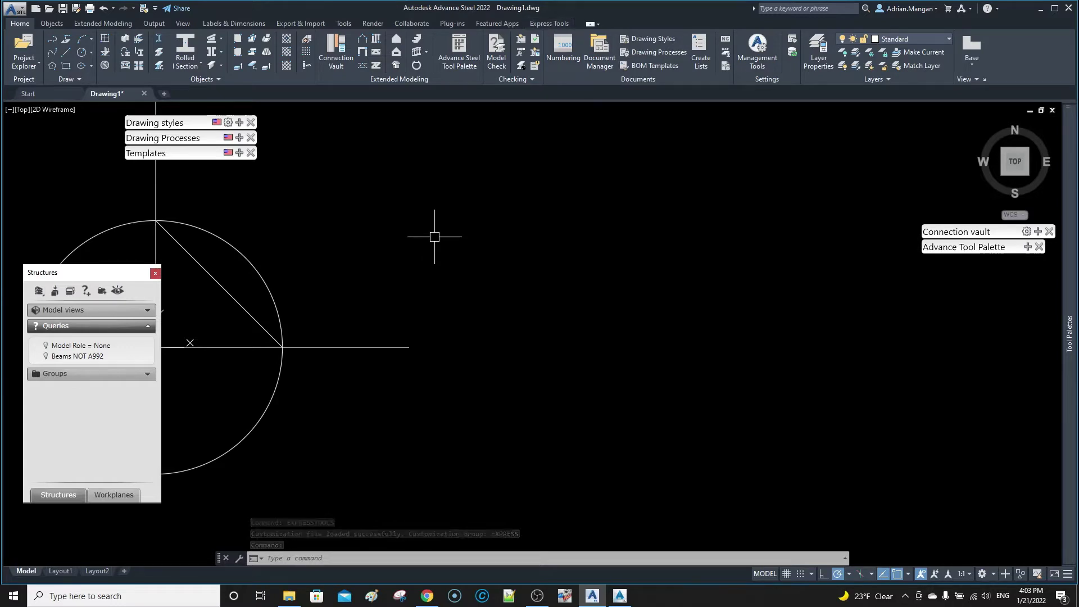
left_click(552, 24)
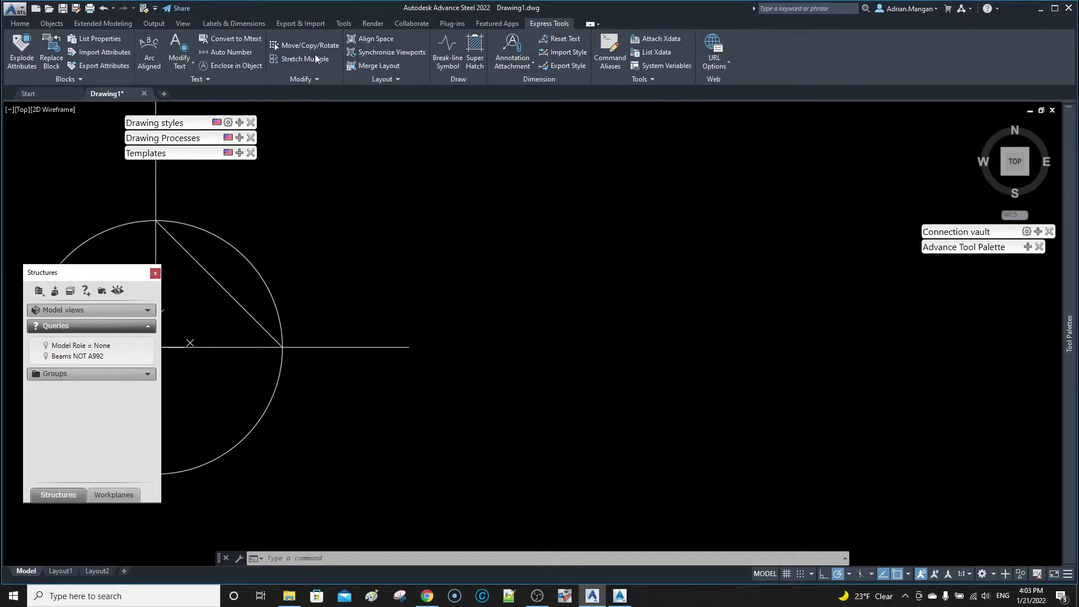
middle_click_drag(418, 288, 418, 286)
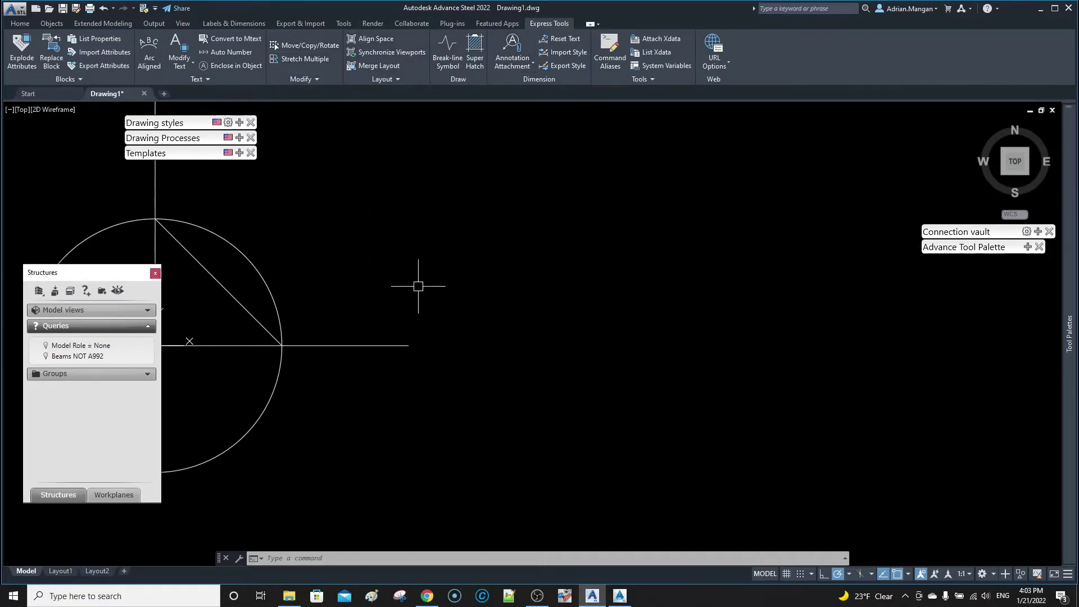
left_click(176, 66)
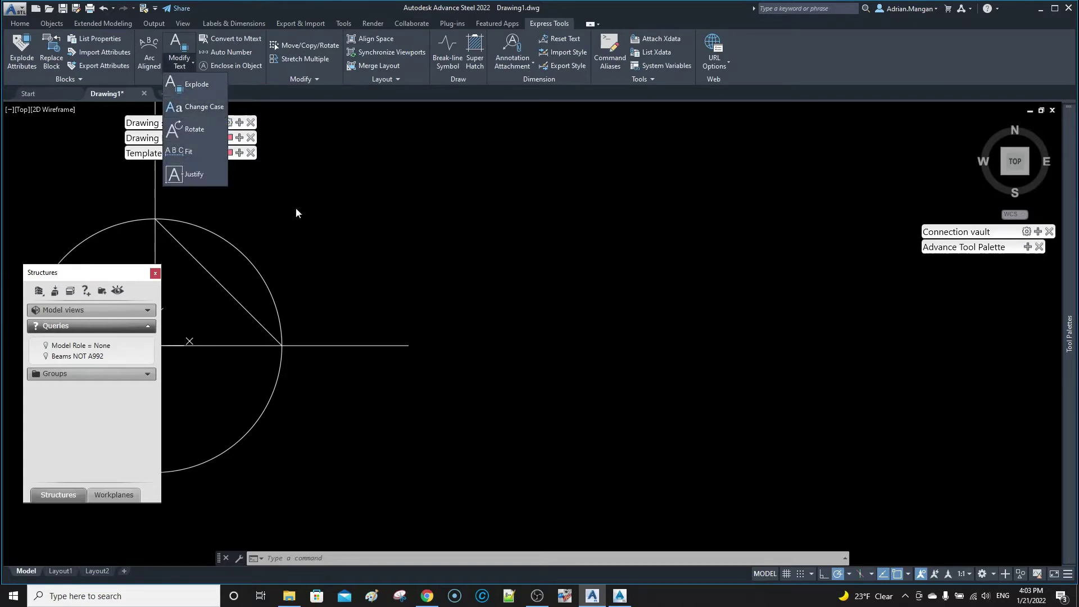
Draw a wide rectangle up and to the right from the free end of the horizontal line beside the circle
scroll(446, 322, "up", 3)
middle_click_drag(446, 324, 442, 277)
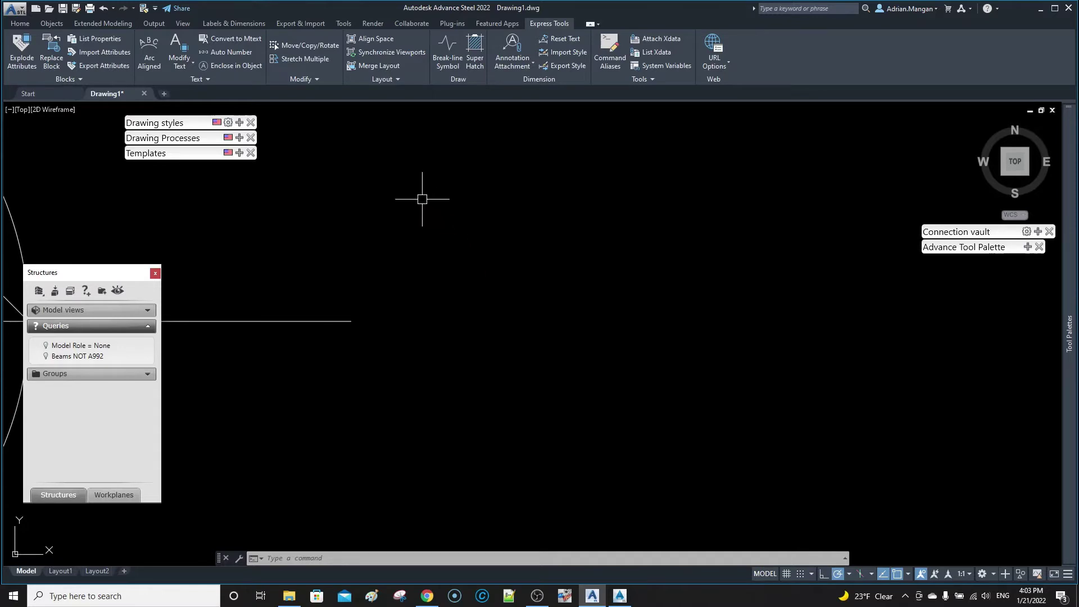
type("rec")
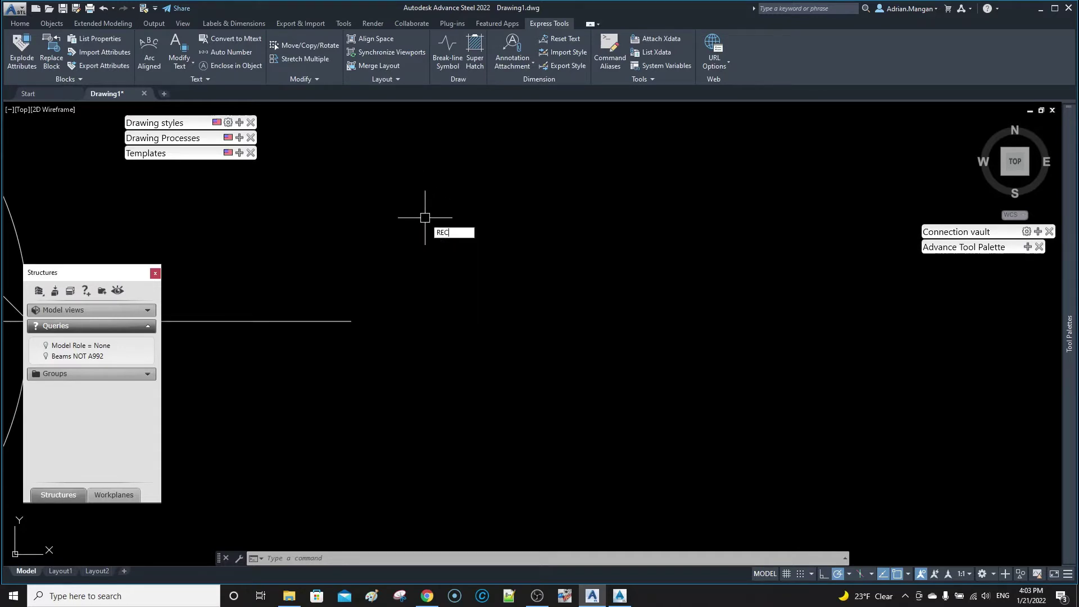
key("Return")
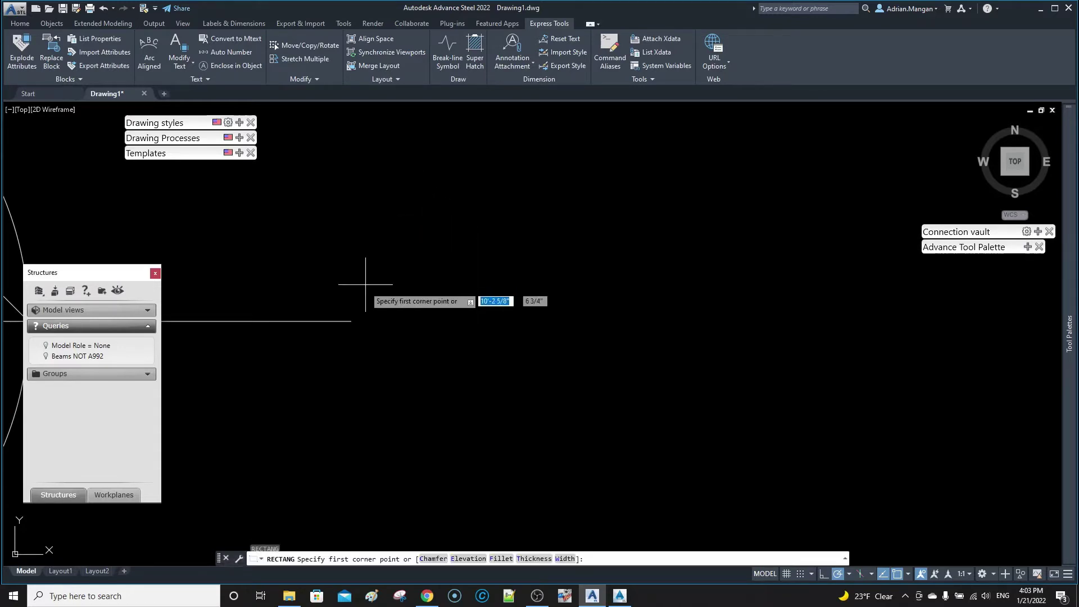
left_click(351, 321)
left_click(758, 205)
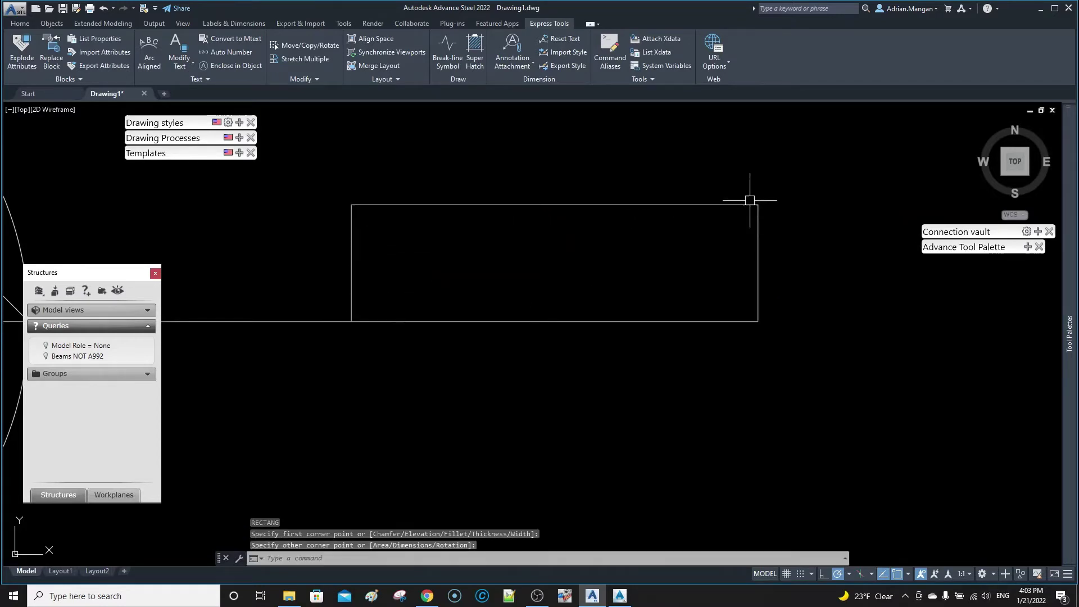
Add the horizontal single-line text "EIRCAD" inside the rectangle, picking its height to nearly fill the rectangle's height
type("t")
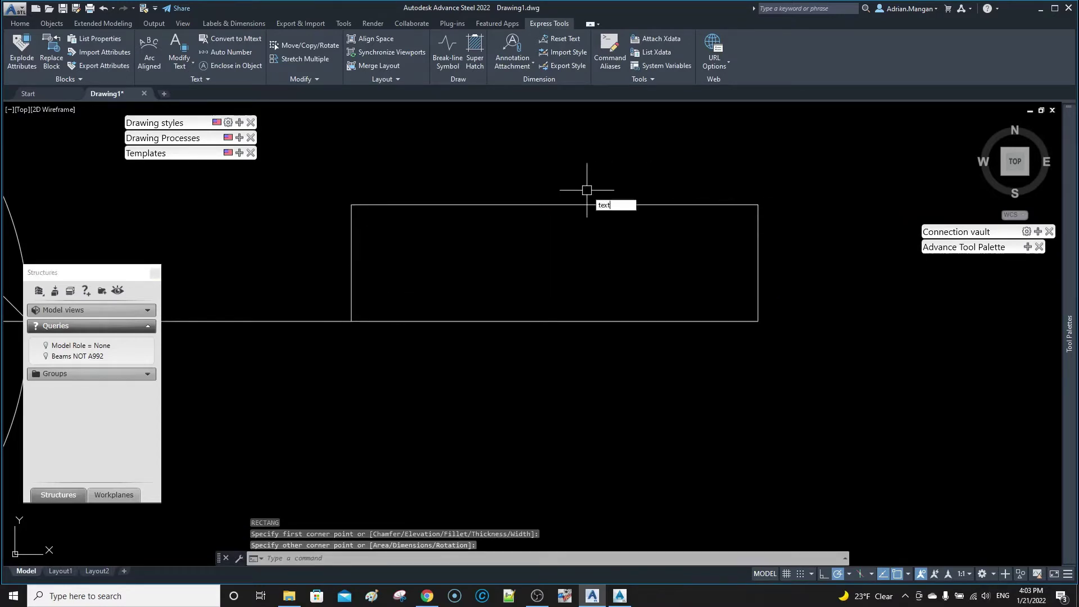
type("ext")
key("Return")
left_click(382, 300)
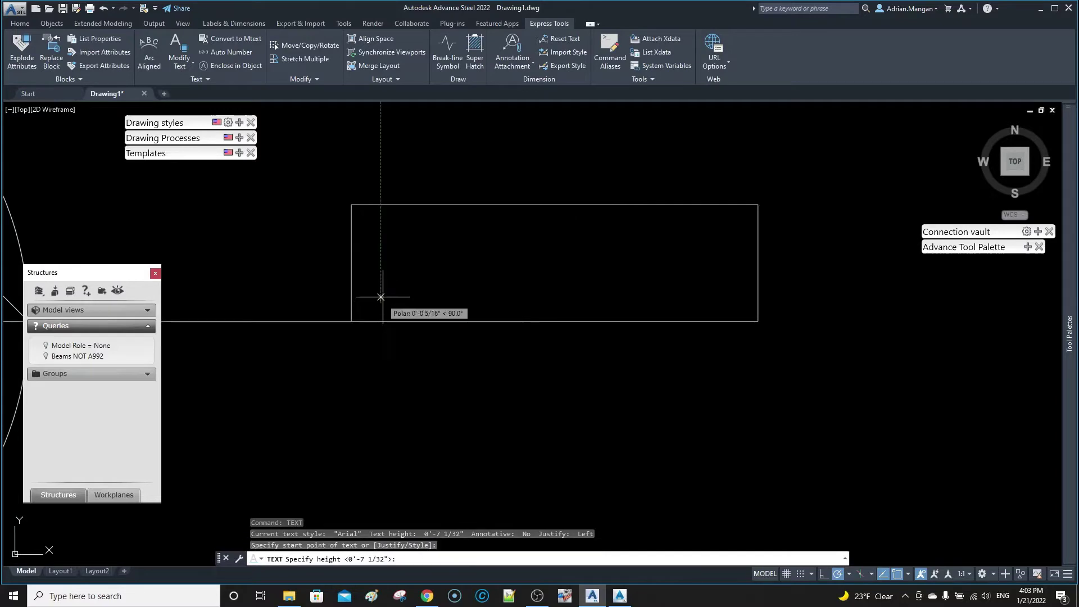
left_click(385, 235)
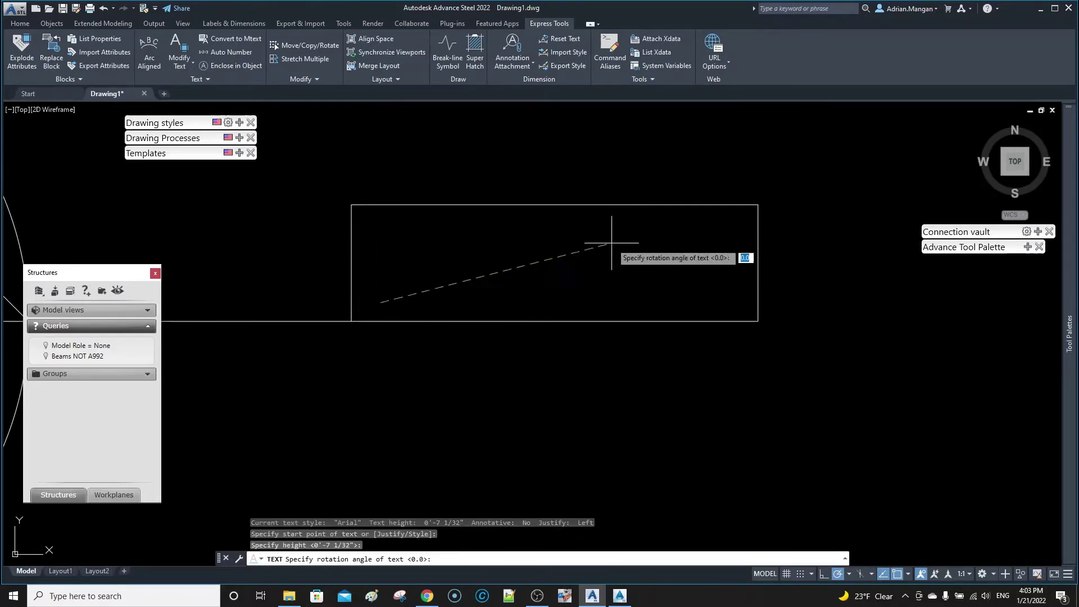
left_click(680, 302)
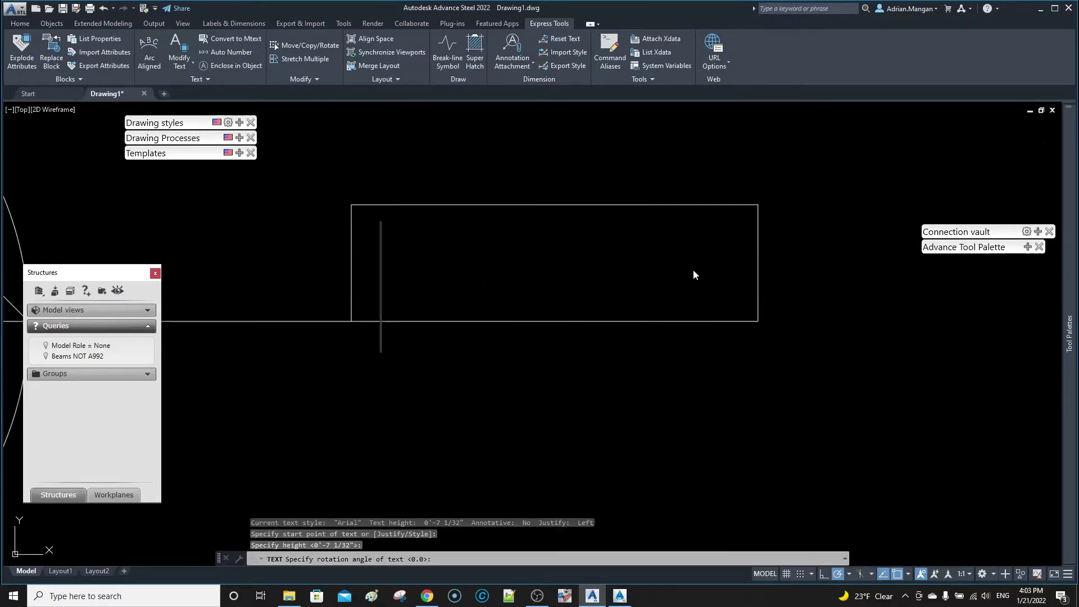
type("e")
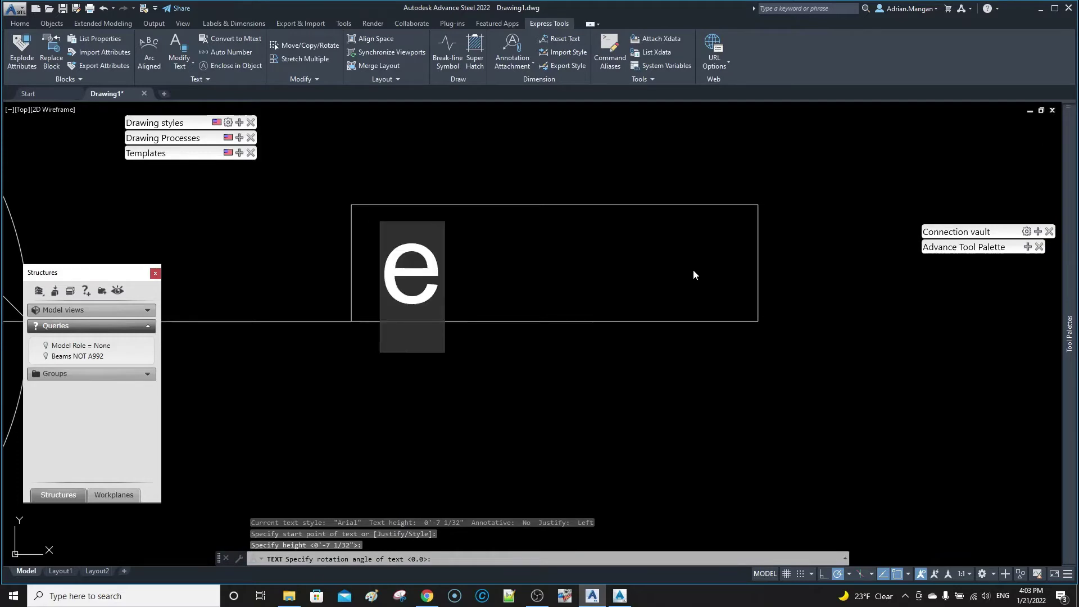
key("BackSpace")
type("EO")
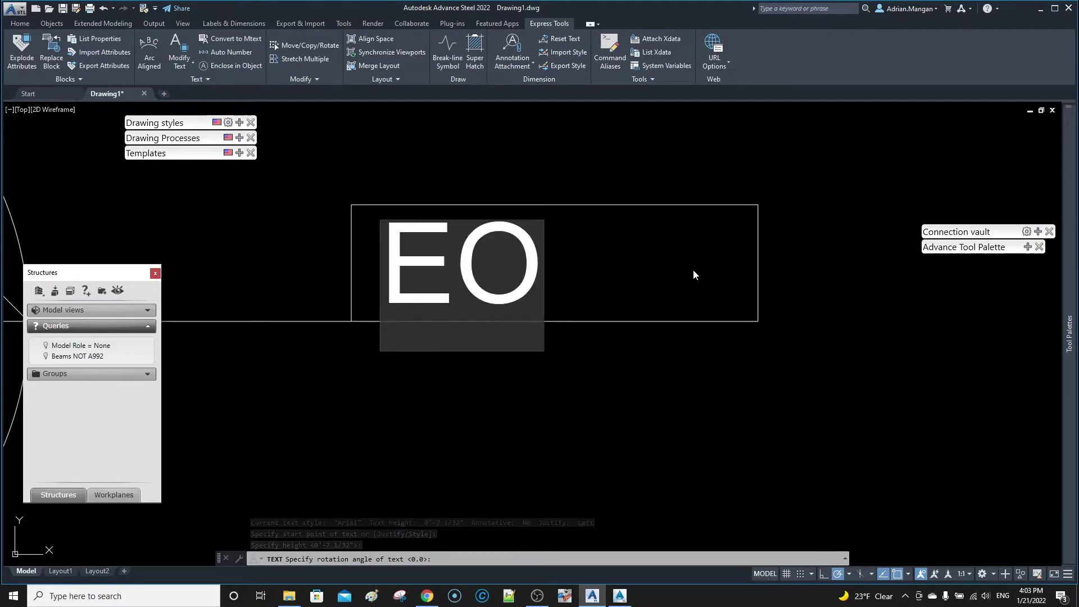
key("BackSpace")
type("IR")
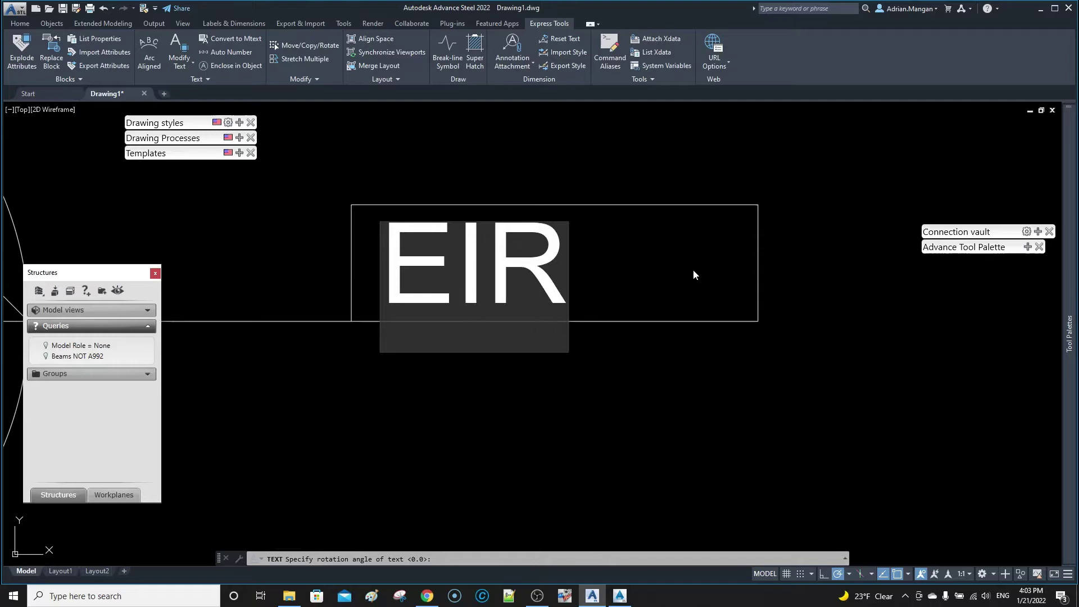
type("CAD")
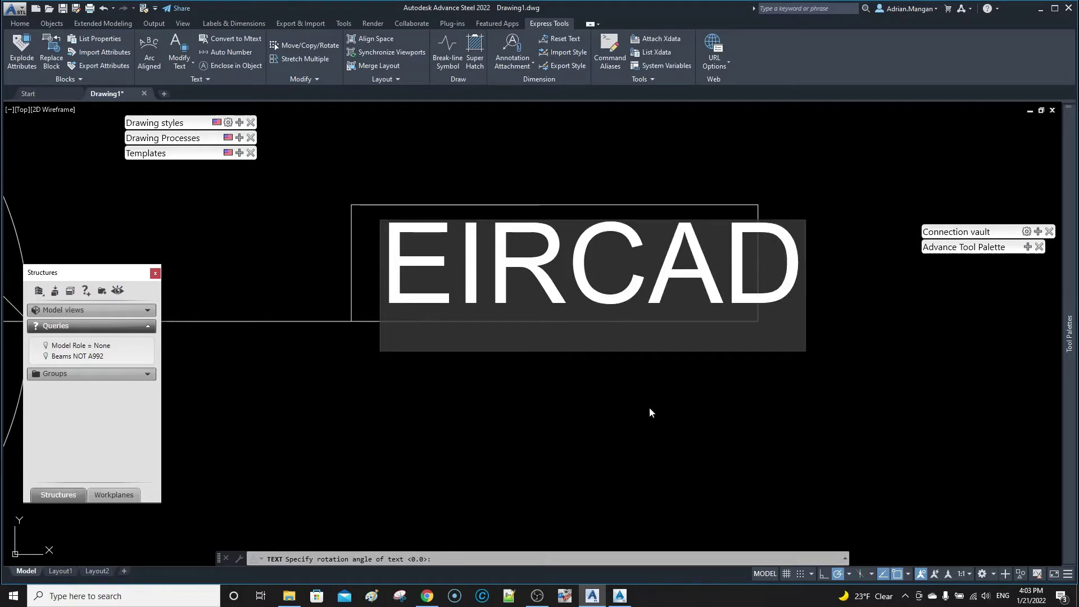
key("Return")
key("Return")
Stretch the rectangle's right edge outward past the final D so that it encloses the whole EIRCAD text
left_click(758, 241)
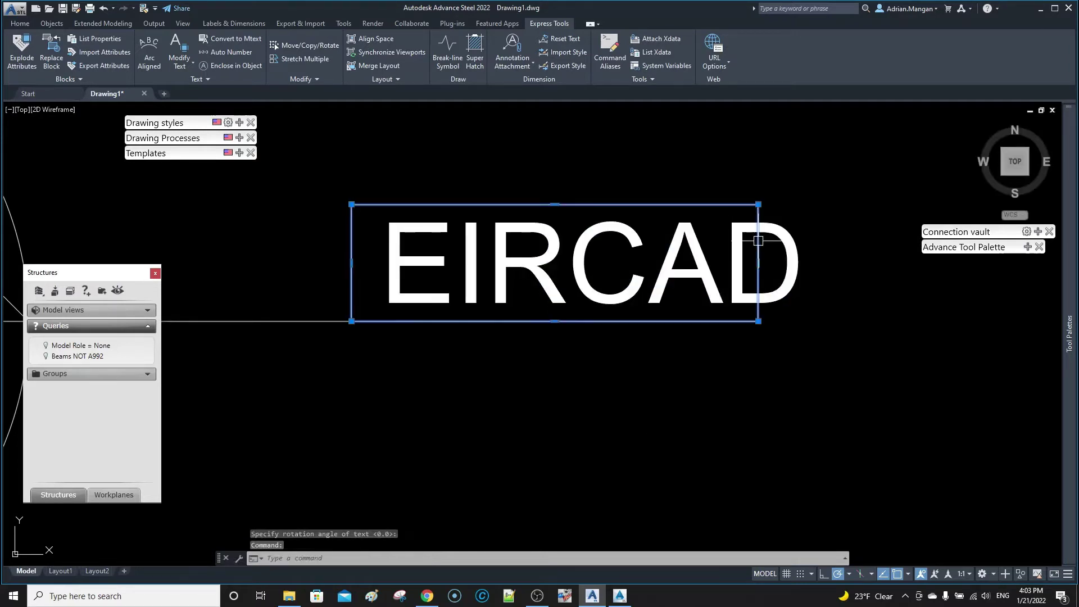
left_click(758, 262)
left_click(821, 263)
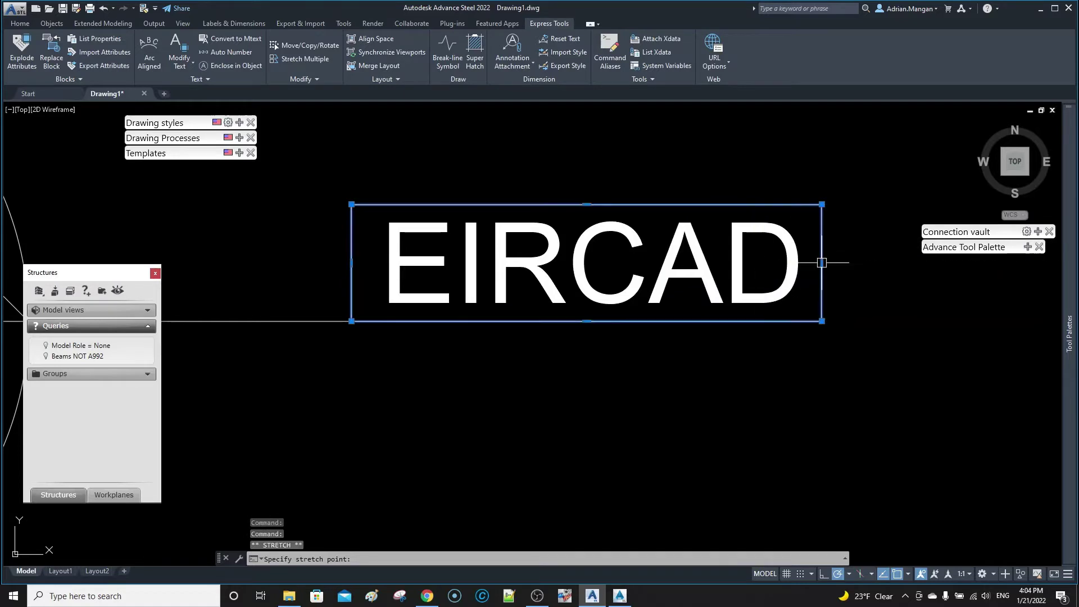
key("Escape")
Convert the rectangle polyline around the text into a steel plate, keeping the default 1/2" thickness and A36 material
middle_click_drag(672, 329, 549, 248)
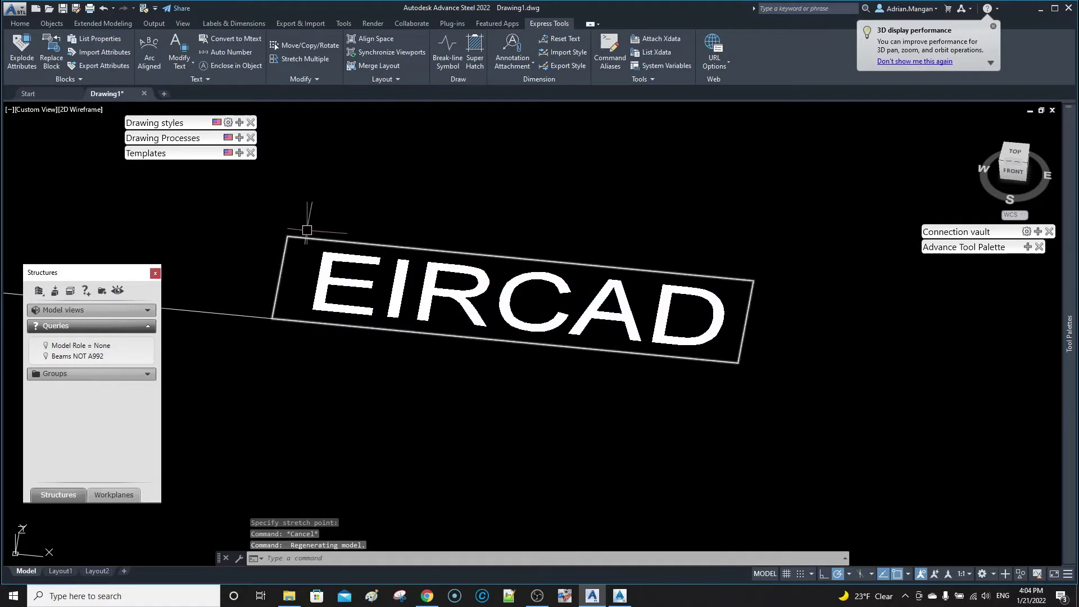
left_click(52, 23)
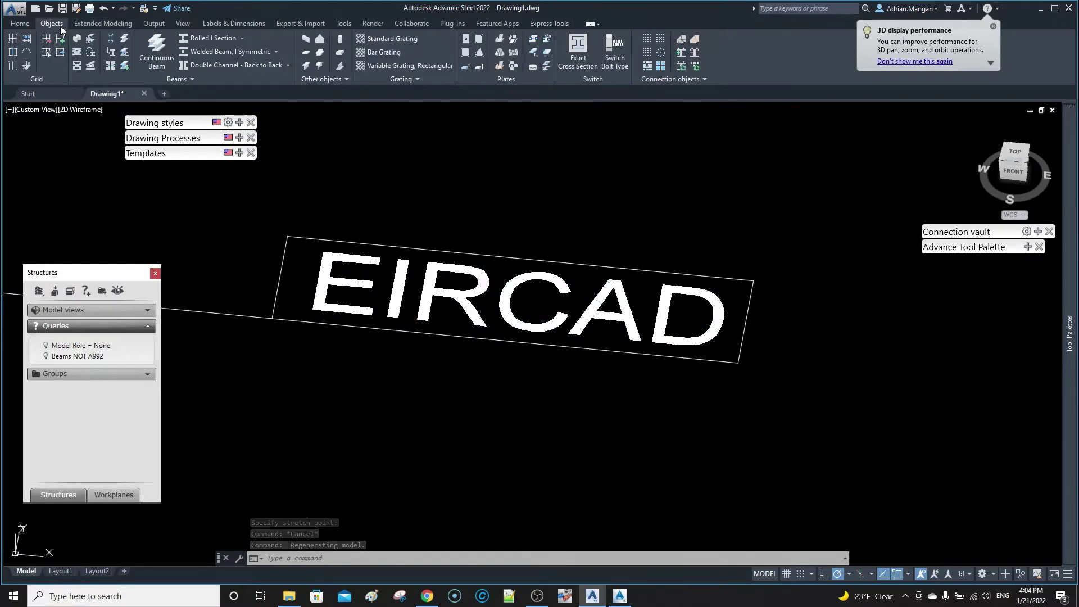
left_click(466, 67)
left_click(460, 248)
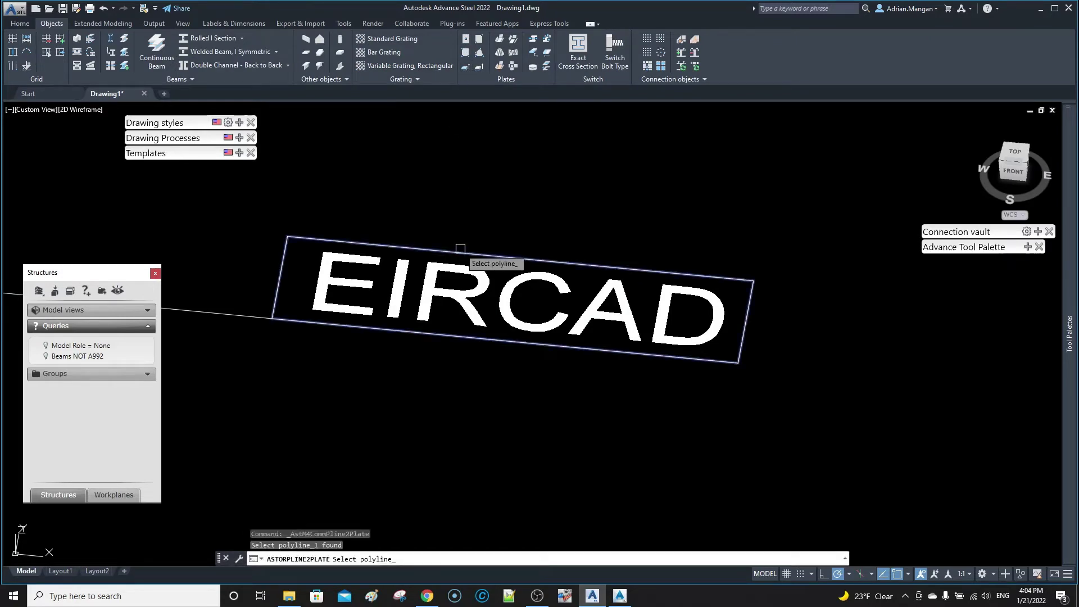
key("Return")
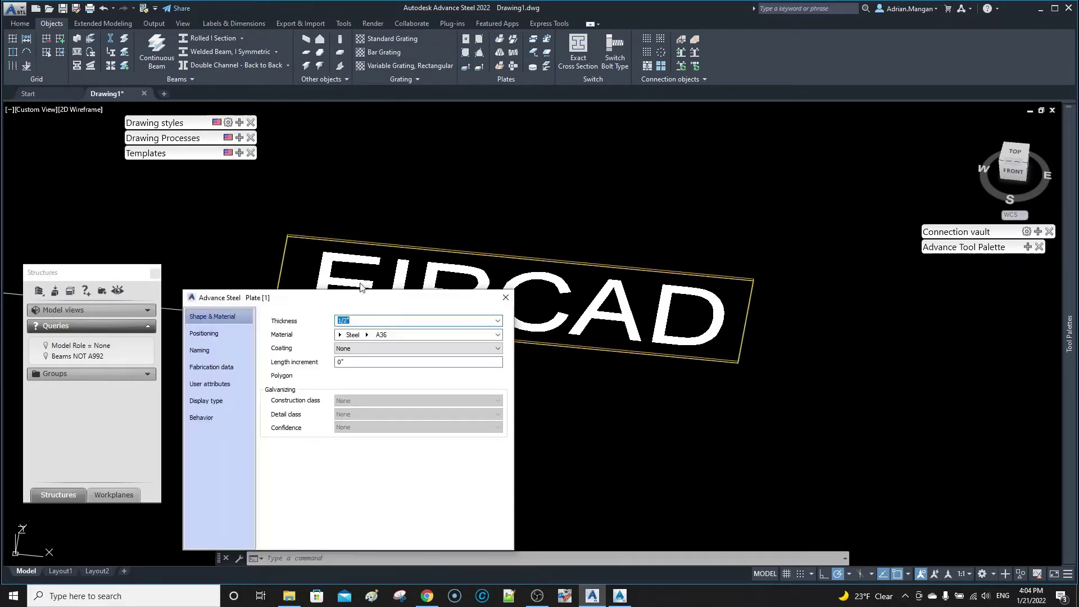
left_click(503, 299)
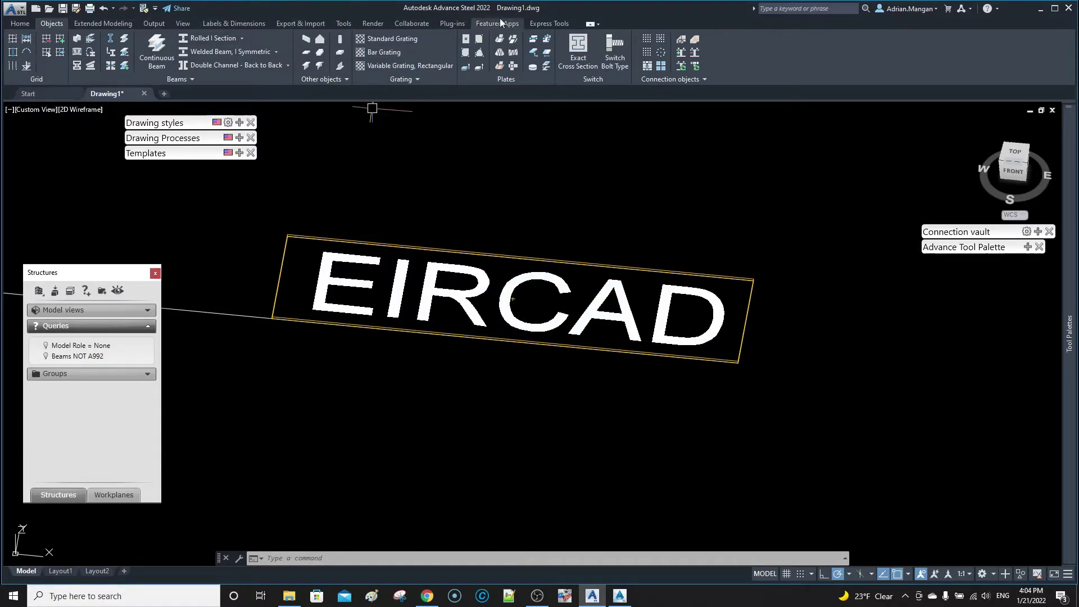
Try to explode the EIRCAD text into polylines with TXTEXP from the tilted 3D view
left_click(546, 25)
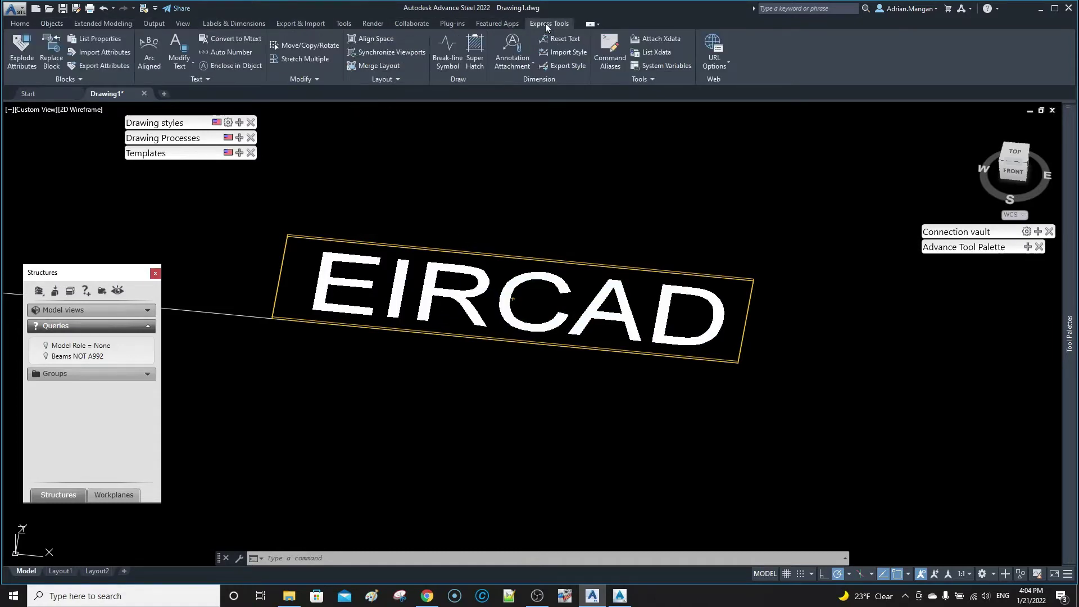
left_click(184, 59)
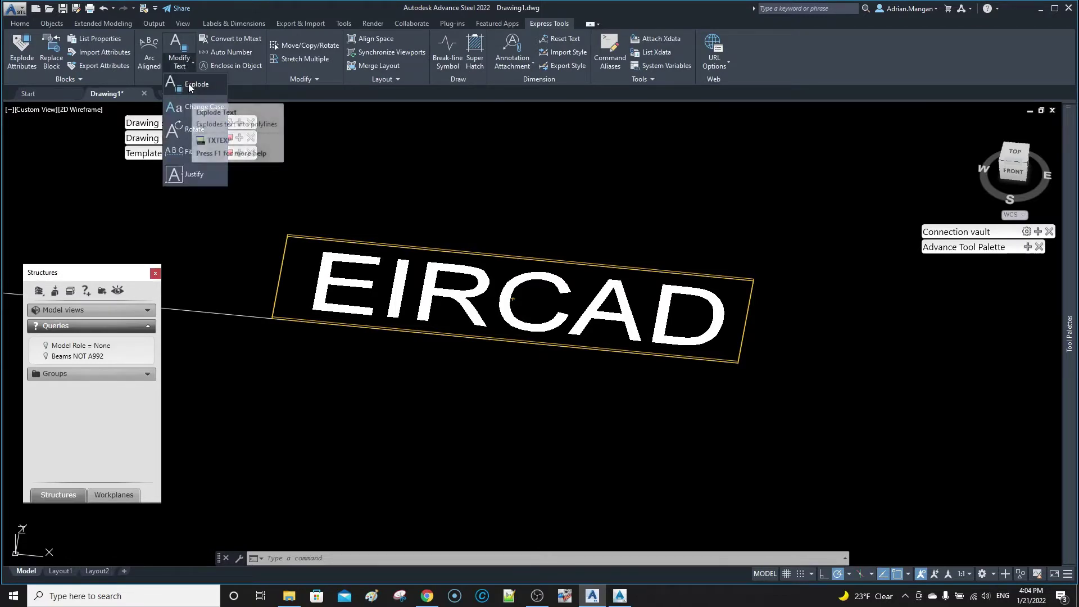
left_click(321, 268)
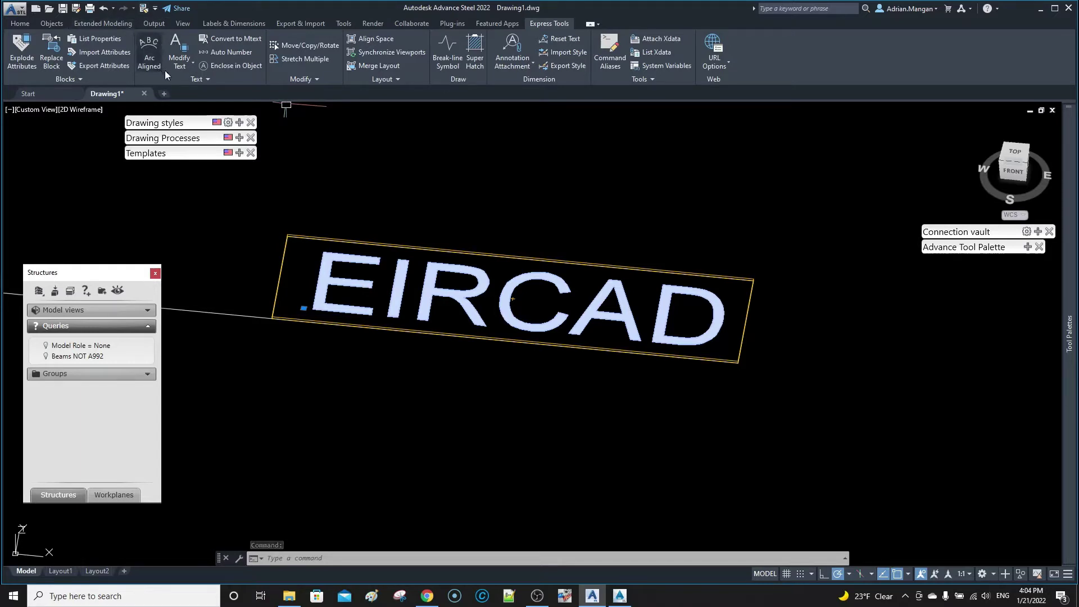
left_click(183, 62)
left_click(194, 110)
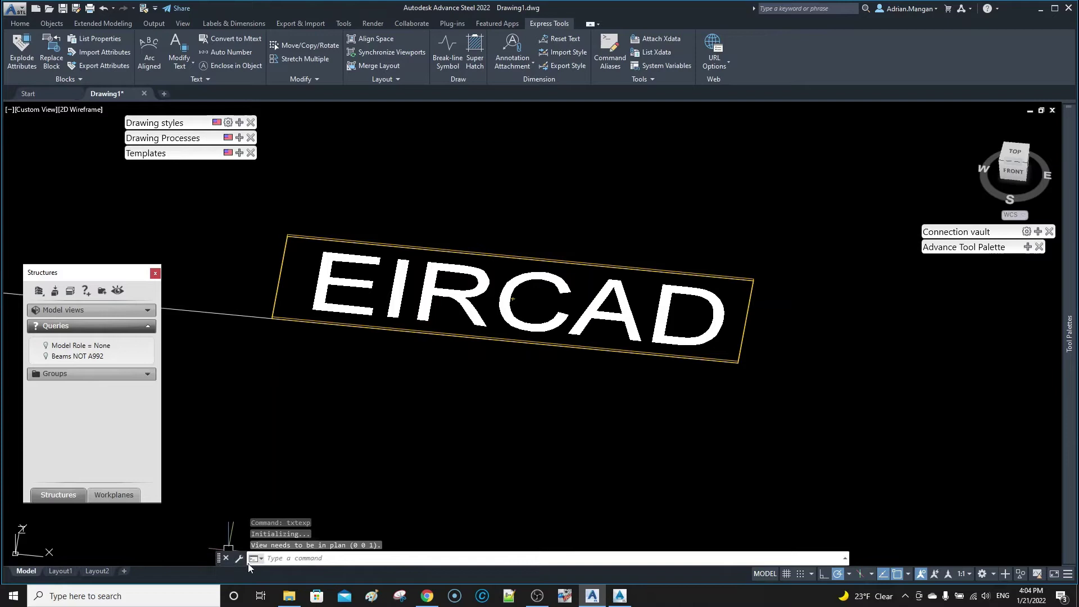
Dock the command line with a taller history area and return the model to the Top view
left_click_drag(220, 559, 214, 563)
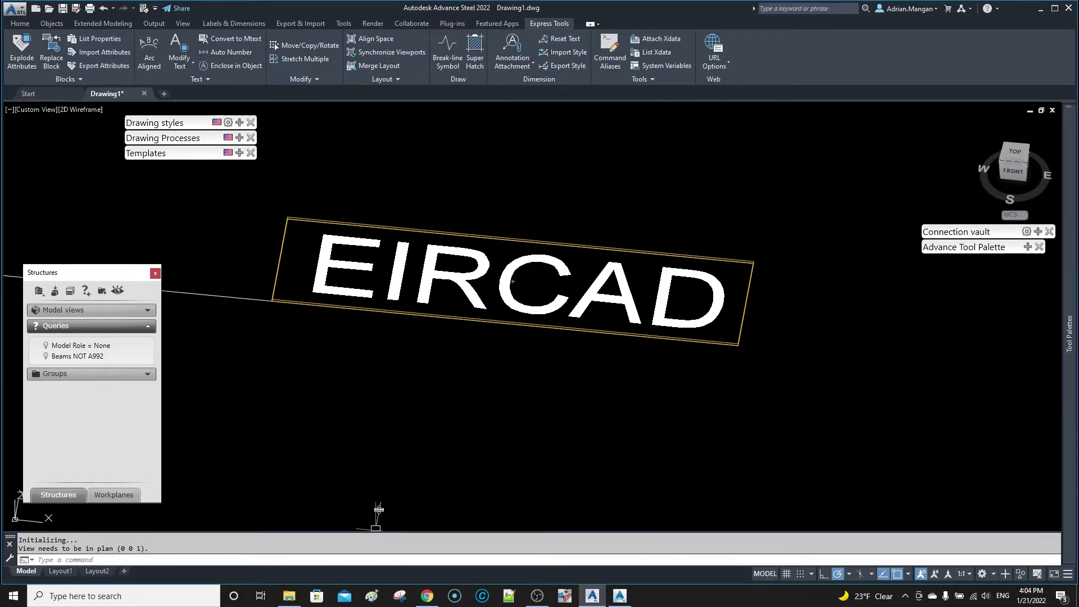
left_click_drag(378, 509, 379, 511)
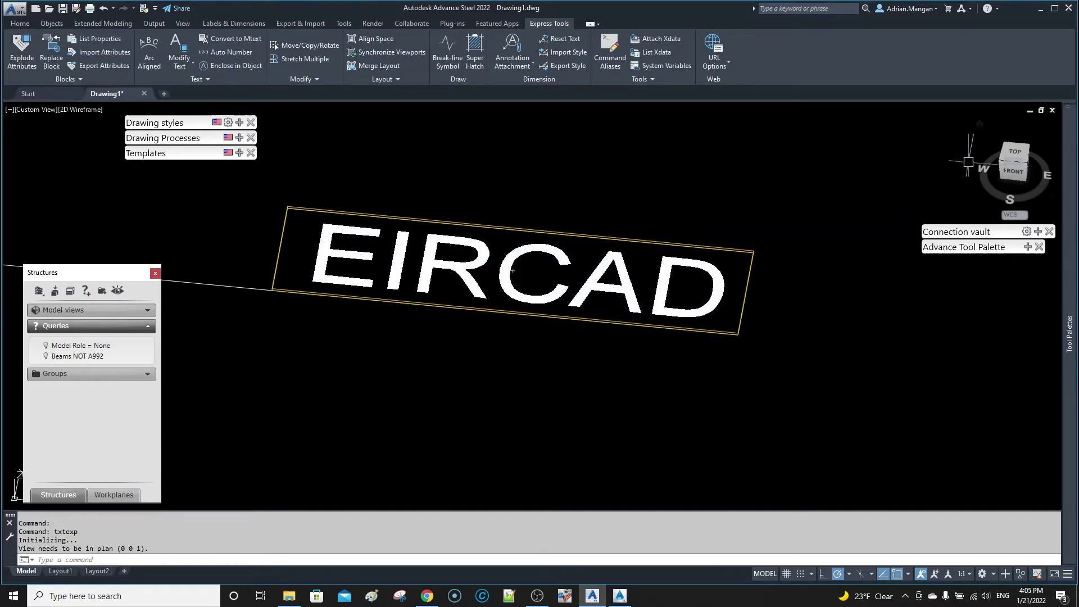
left_click(1017, 153)
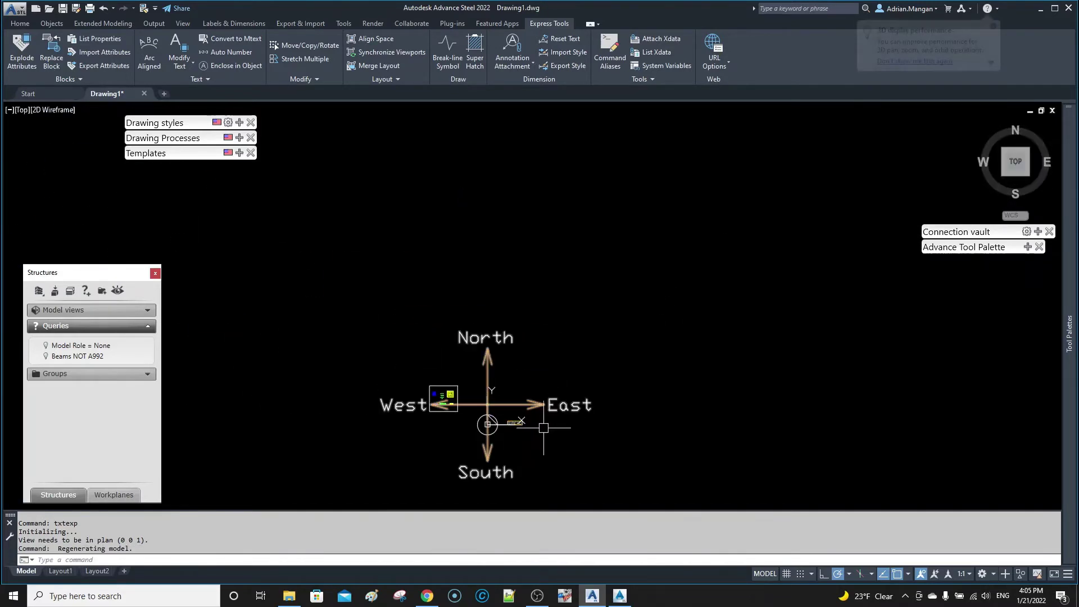
Explode the EIRCAD text on the plate into polylines with the Express Tools text explode from the Top view
scroll(495, 430, "up", 8)
scroll(628, 249, "up", 6)
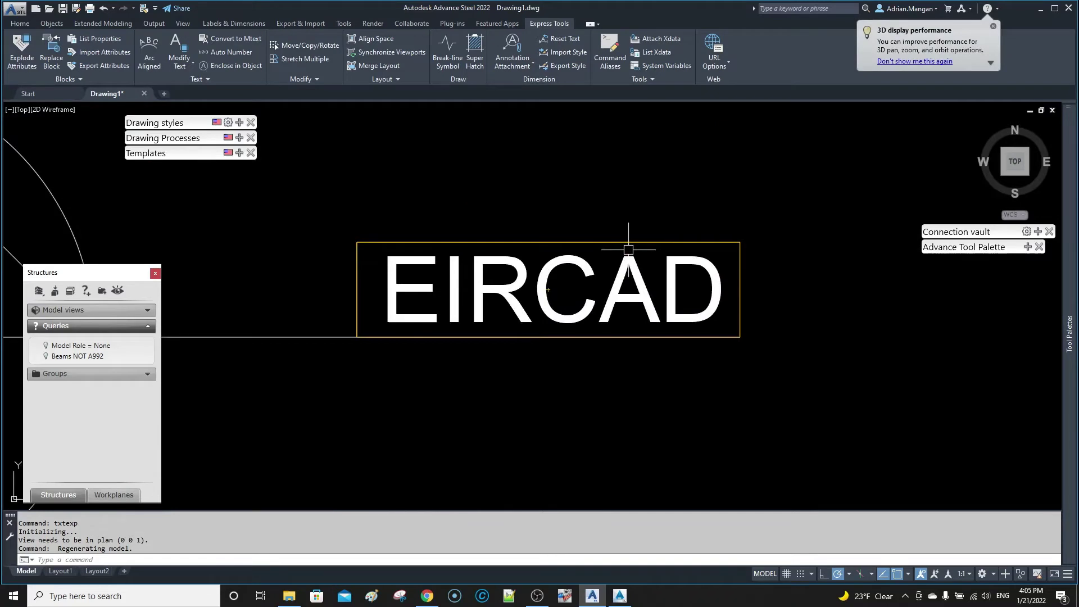
scroll(620, 270, "up", 2)
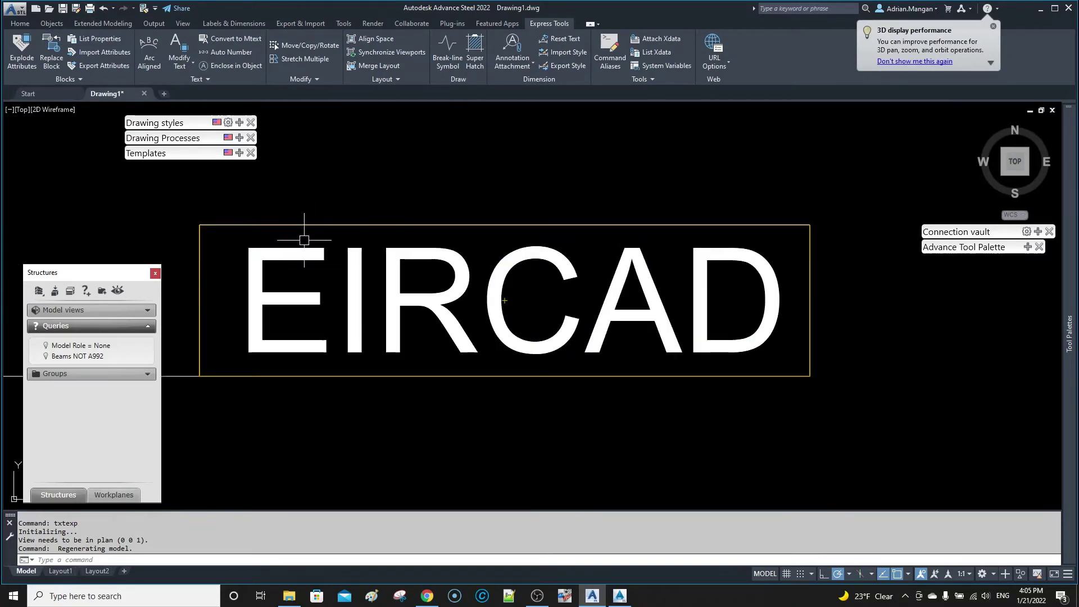
left_click(301, 239)
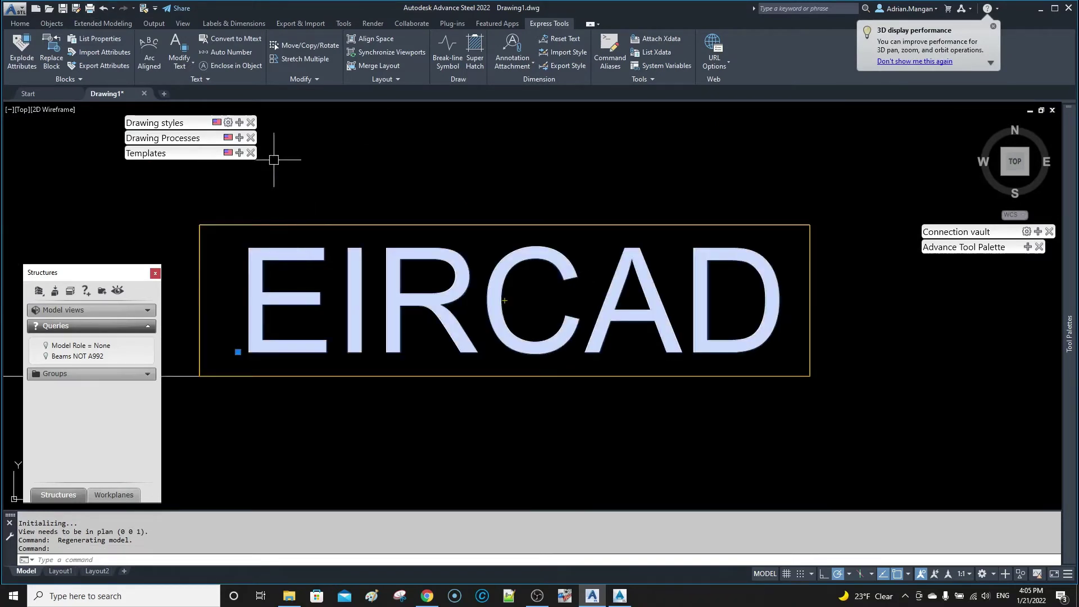
left_click(178, 66)
left_click(178, 90)
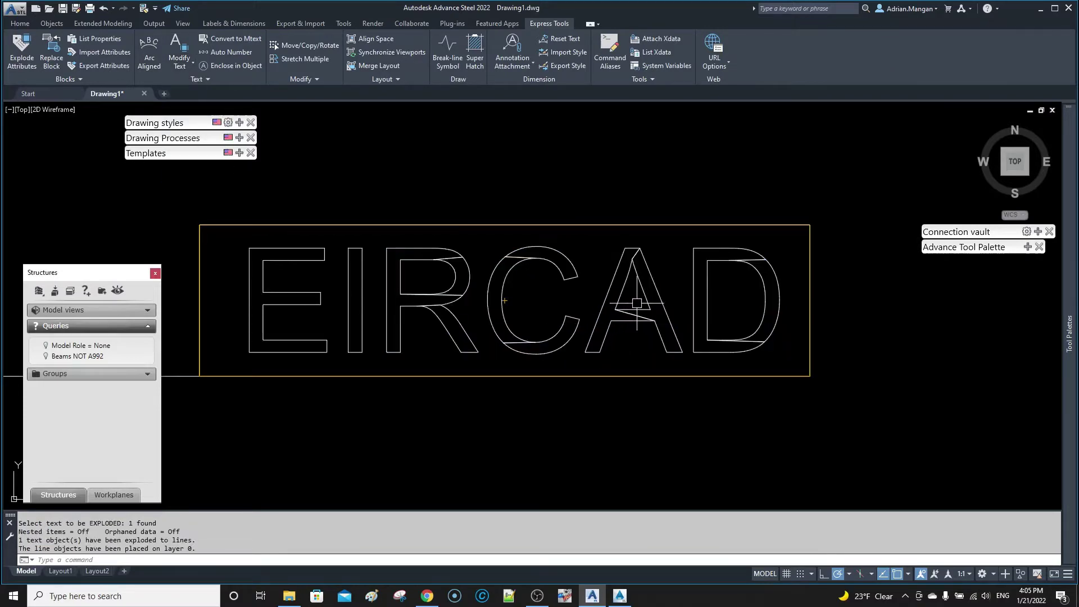
Examine the exploded letter outlines on the plate from a tilted 3D view, checking which letters select as polylines
scroll(678, 313, "down", 2)
middle_click_drag(678, 313, 598, 280, "shift")
scroll(464, 278, "up", 4)
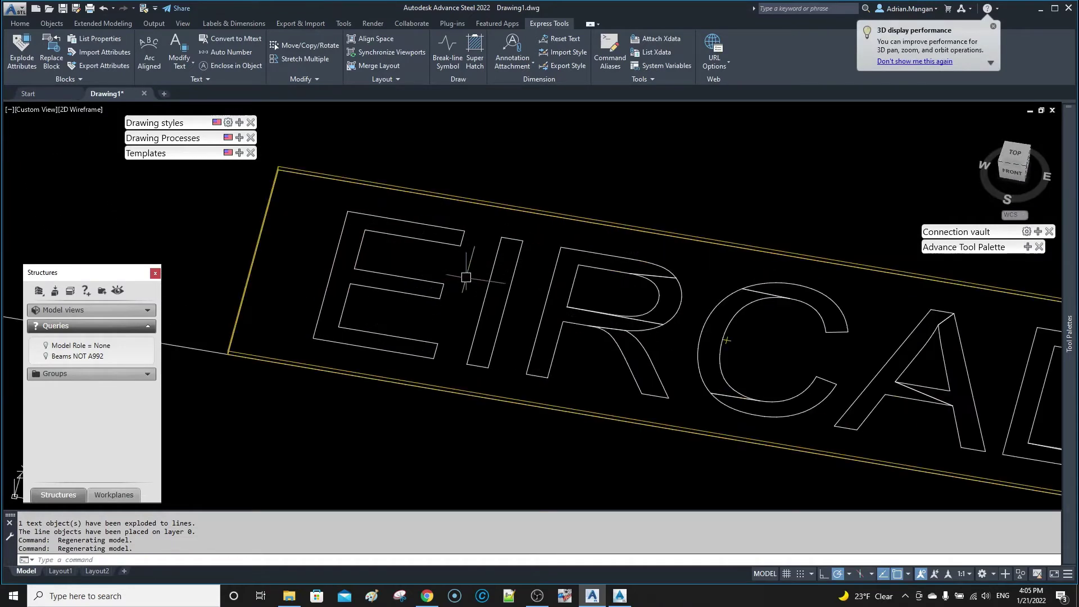
left_click(454, 242)
scroll(499, 269, "down", 3)
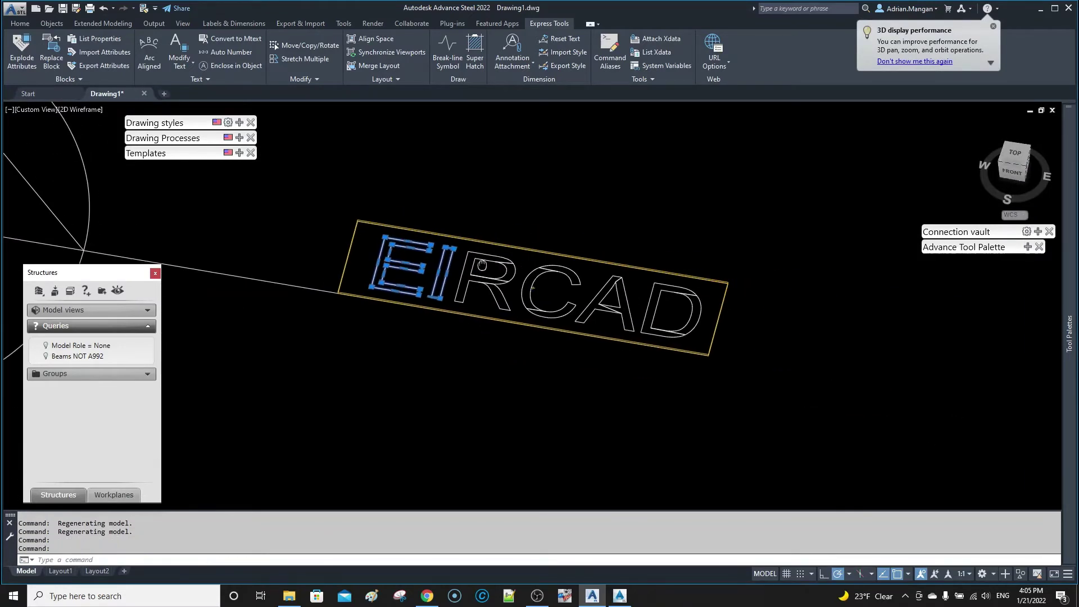
key("Escape")
scroll(528, 268, "up", 2)
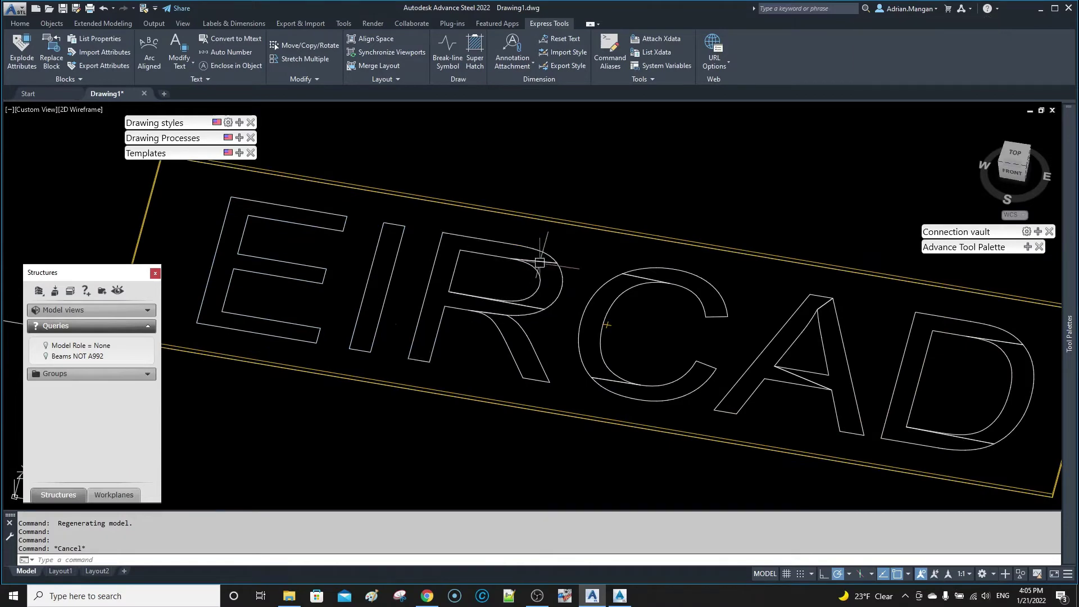
scroll(537, 261, "up", 4)
scroll(494, 427, "down", 4)
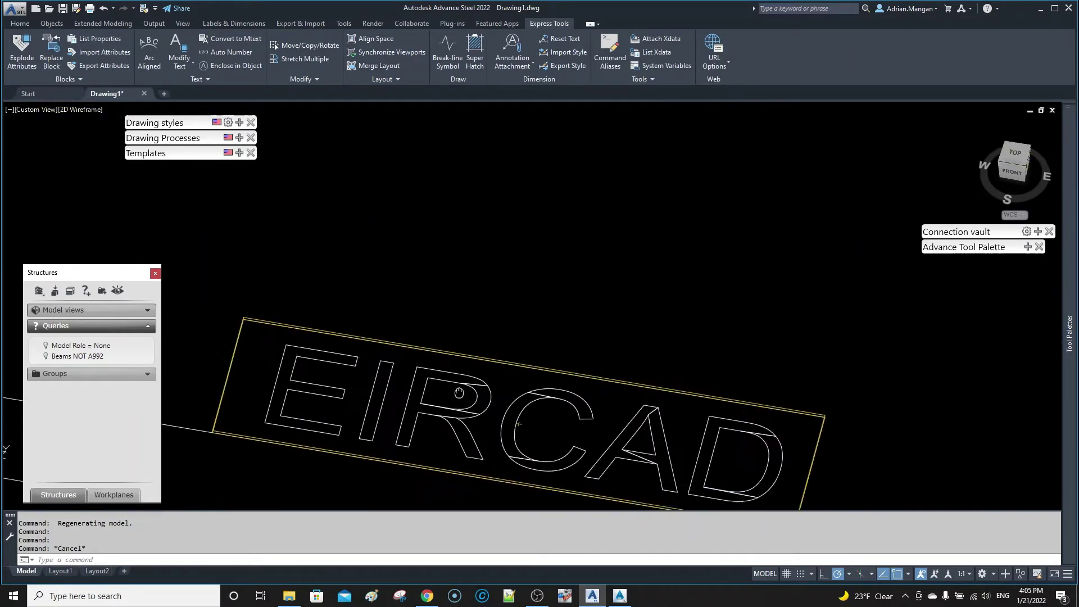
Try to cut the E and I outlines into the plate with a Polygon contour using the Polyline(s) option and the default gap width
left_click(1026, 248)
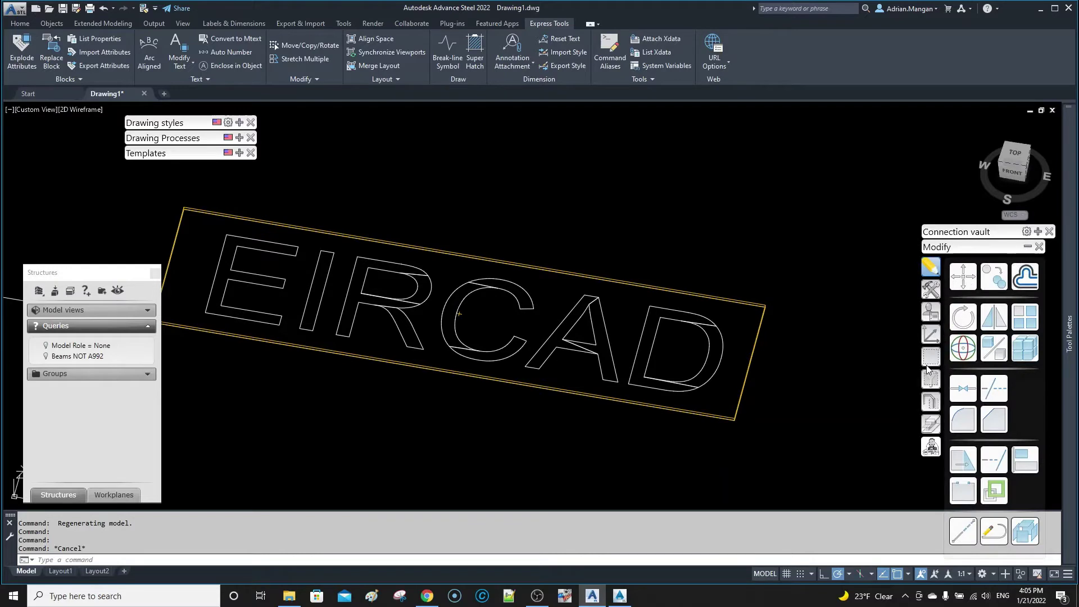
left_click(928, 425)
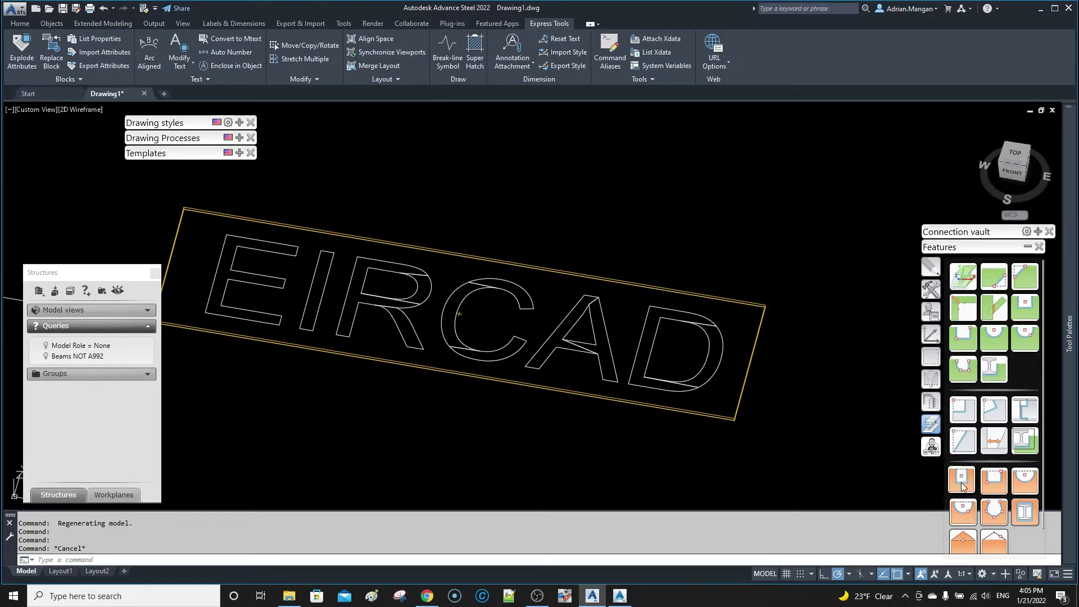
left_click(995, 518)
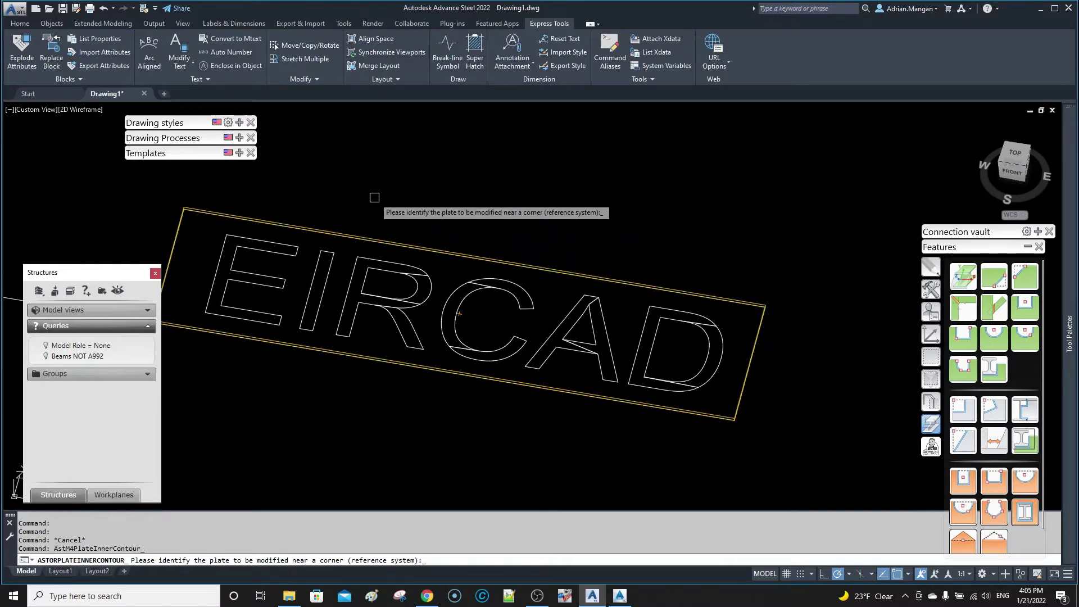
left_click(246, 216)
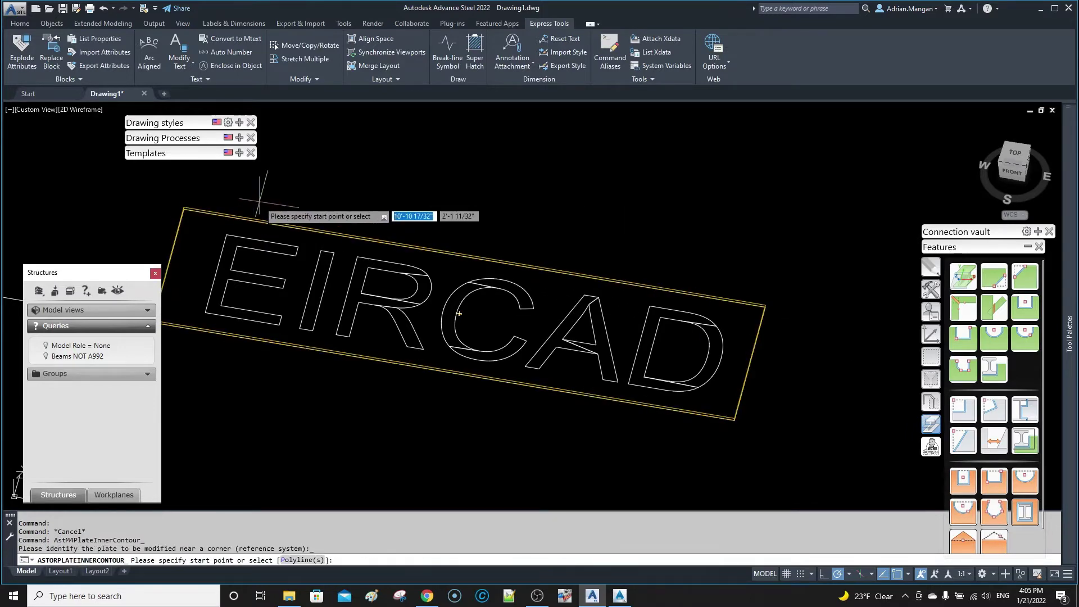
right_click(260, 199)
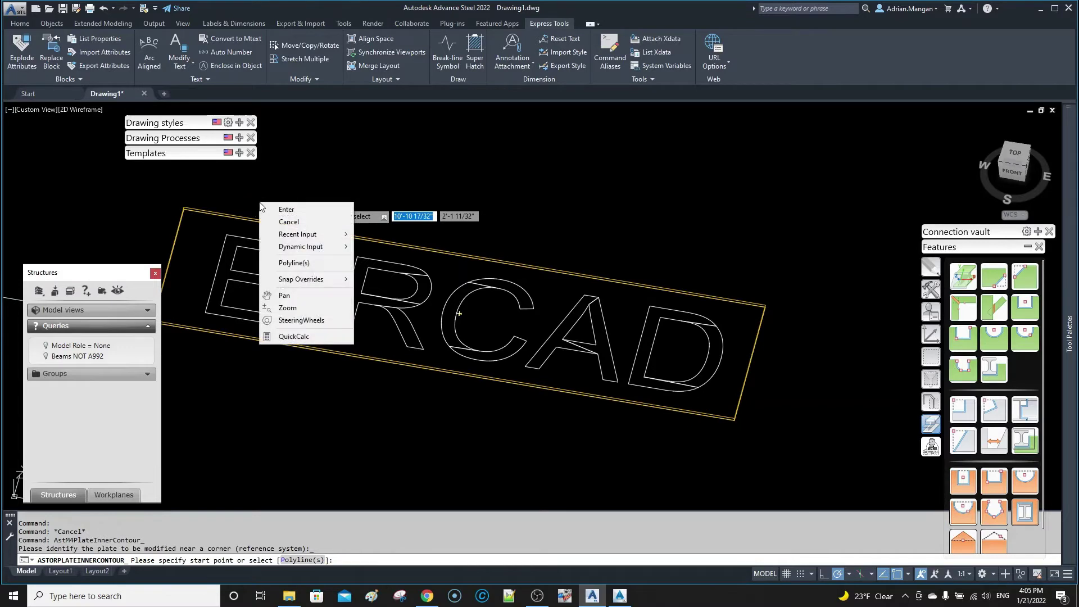
left_click(288, 261)
left_click(278, 274)
left_click(316, 267)
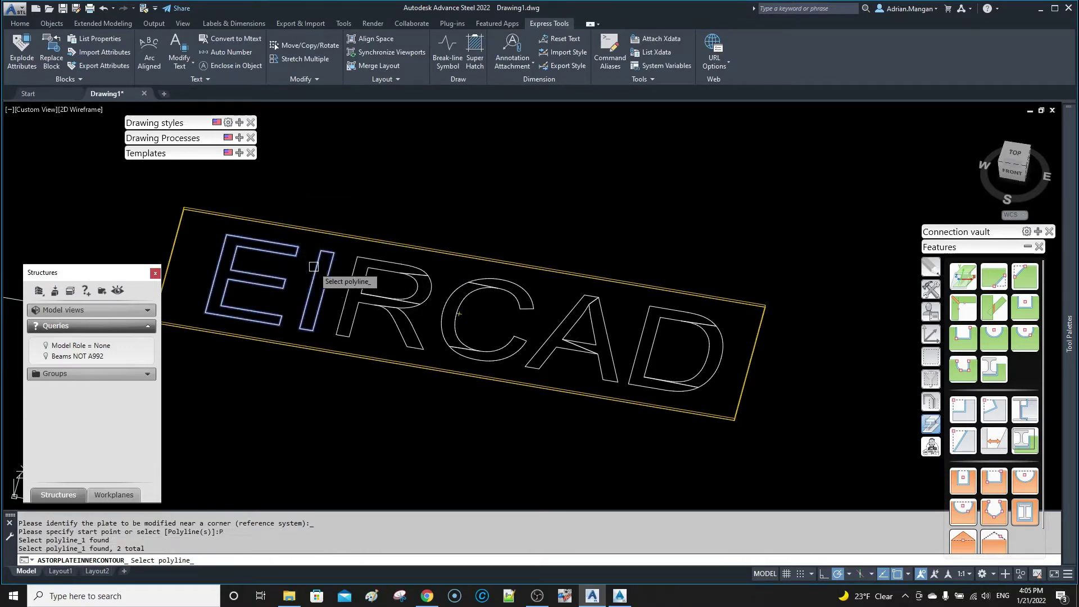
left_click(358, 272)
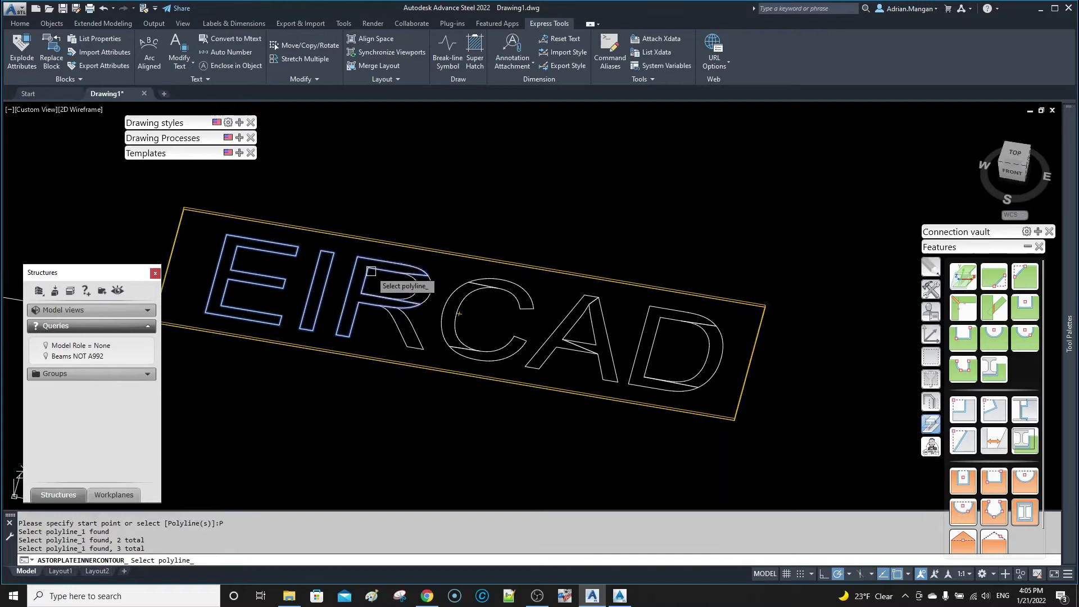
left_click(358, 264, "shift")
key("Return")
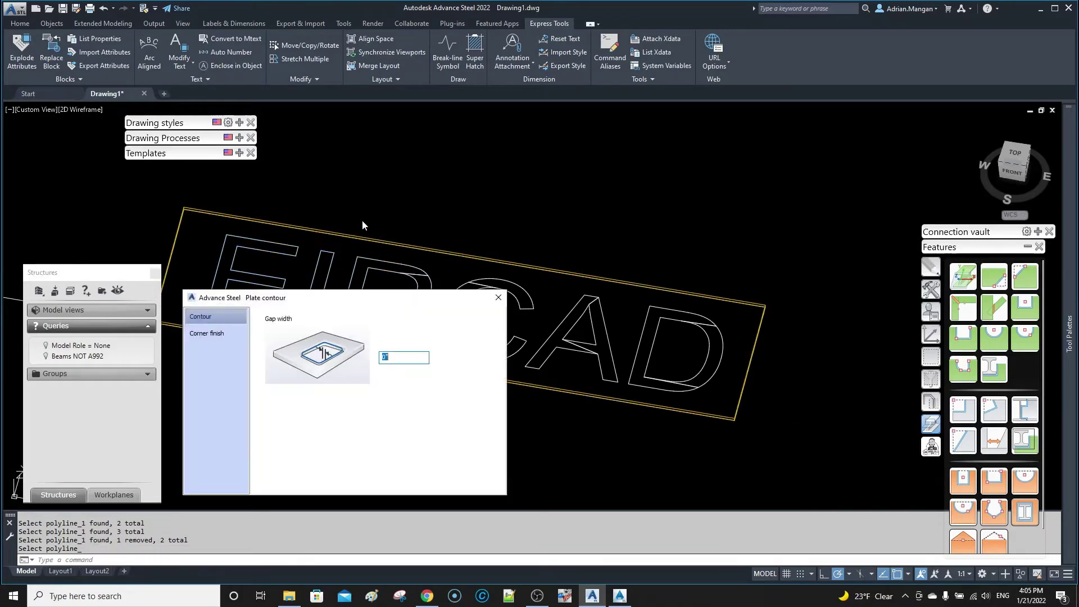
left_click(498, 298)
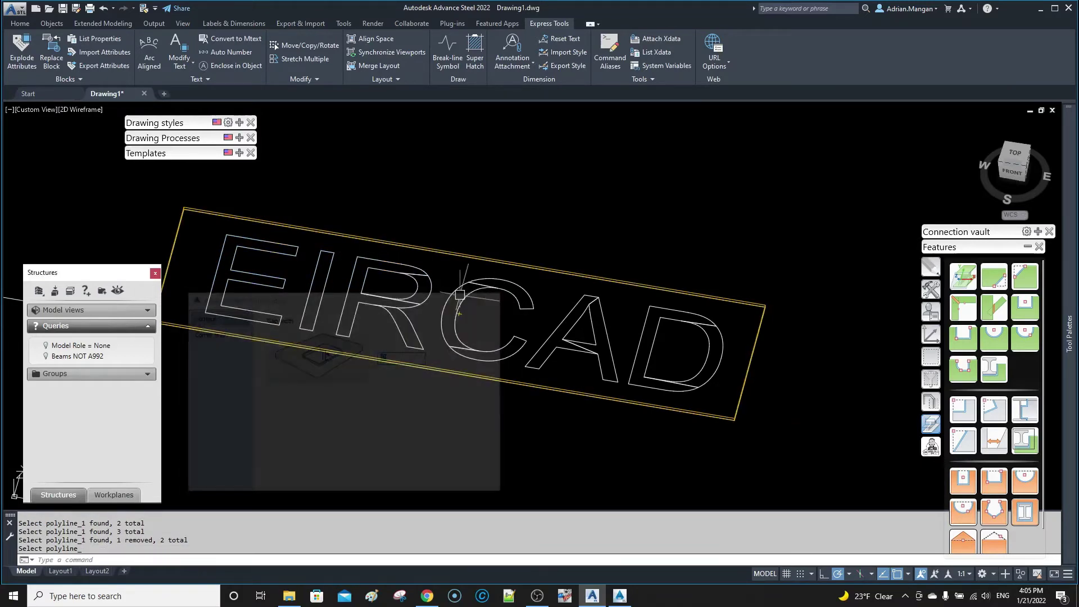
Examine the position and orientation of the E and I contours relative to the EIRCAD plate in 3D
middle_click_drag(489, 303, 438, 195, "shift")
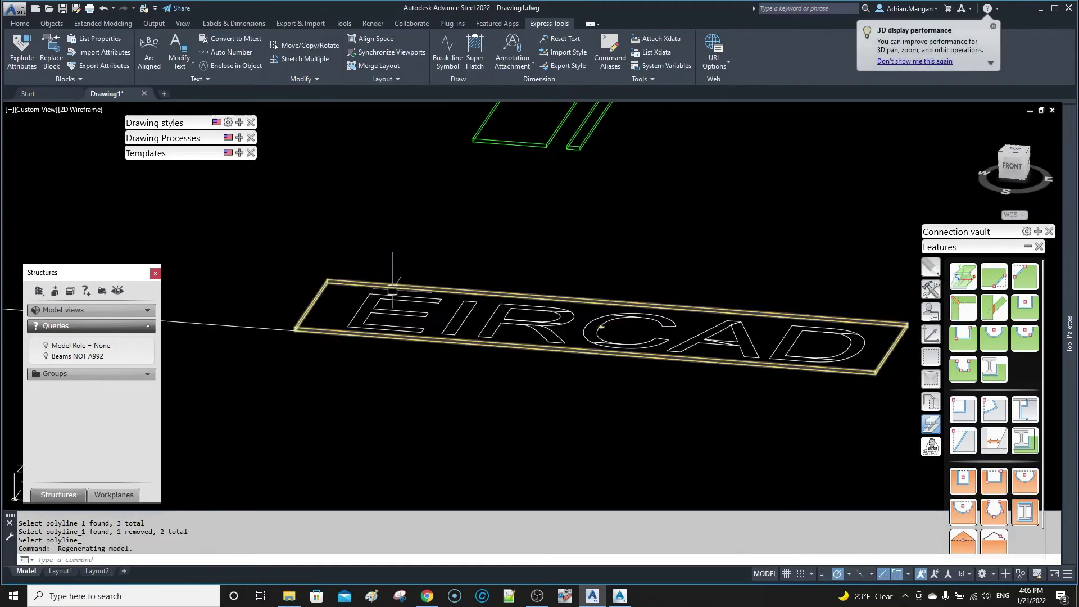
scroll(393, 290, "up", 6)
scroll(393, 290, "down", 4)
middle_click_drag(393, 290, 383, 325, "shift")
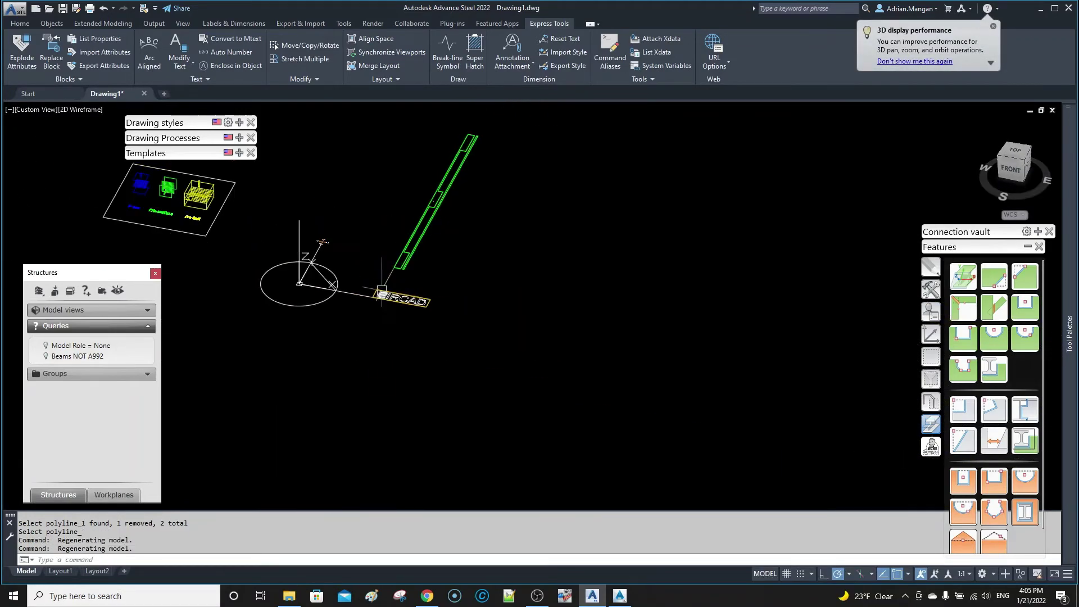
scroll(385, 284, "up", 8)
scroll(385, 284, "down", 8)
scroll(398, 239, "up", 2)
middle_click_drag(398, 239, 354, 310, "shift")
scroll(405, 262, "up", 7)
scroll(404, 263, "down", 7)
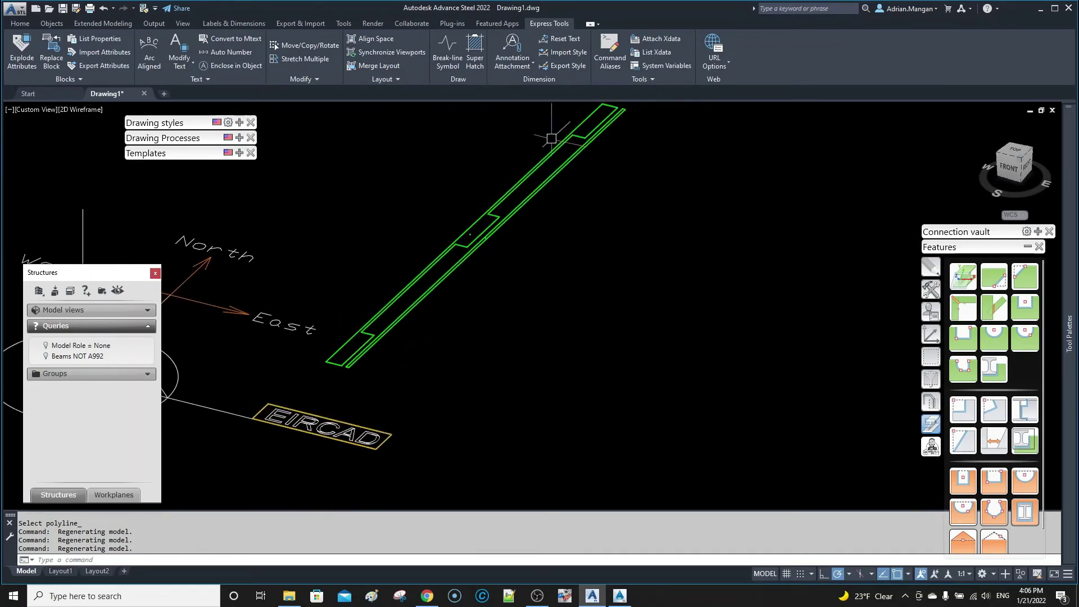
scroll(587, 185, "down", 2)
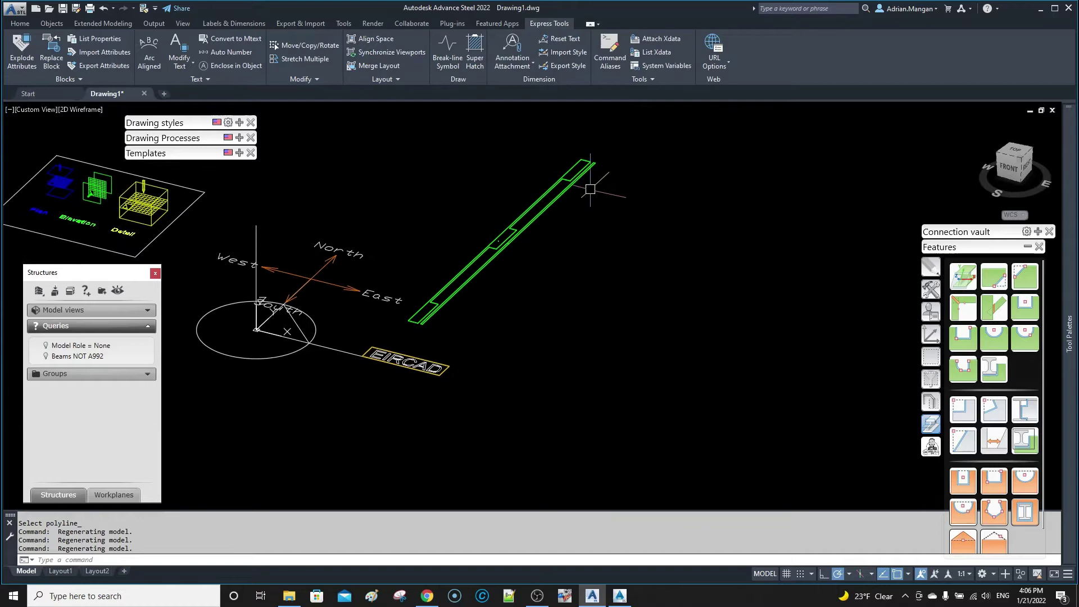
Delete the misplaced green E and I contours lying away from the plate
left_click(618, 137)
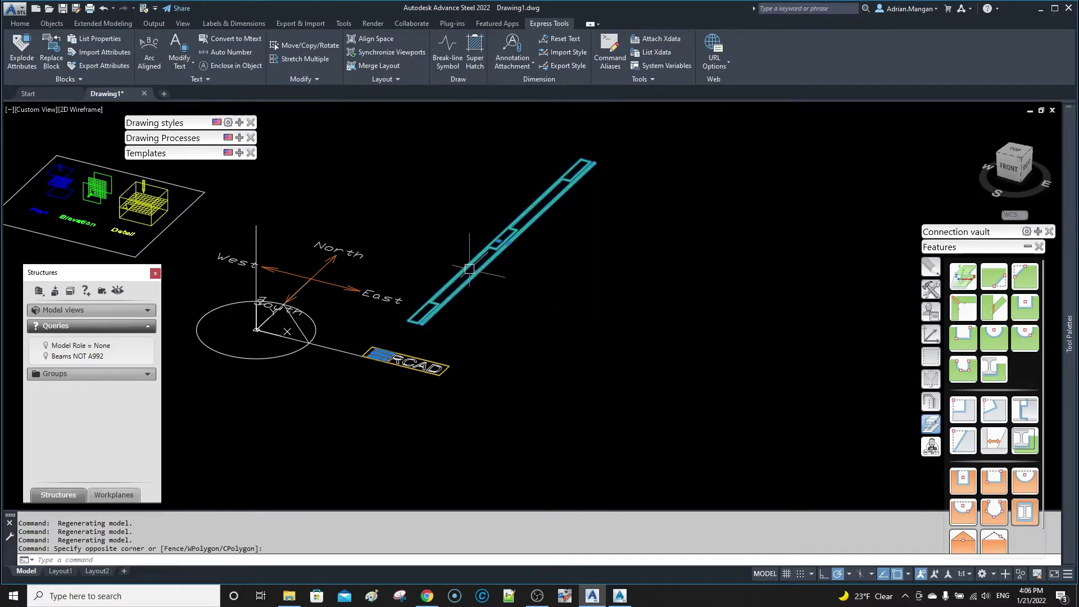
scroll(399, 362, "up", 5)
scroll(286, 323, "down", 5)
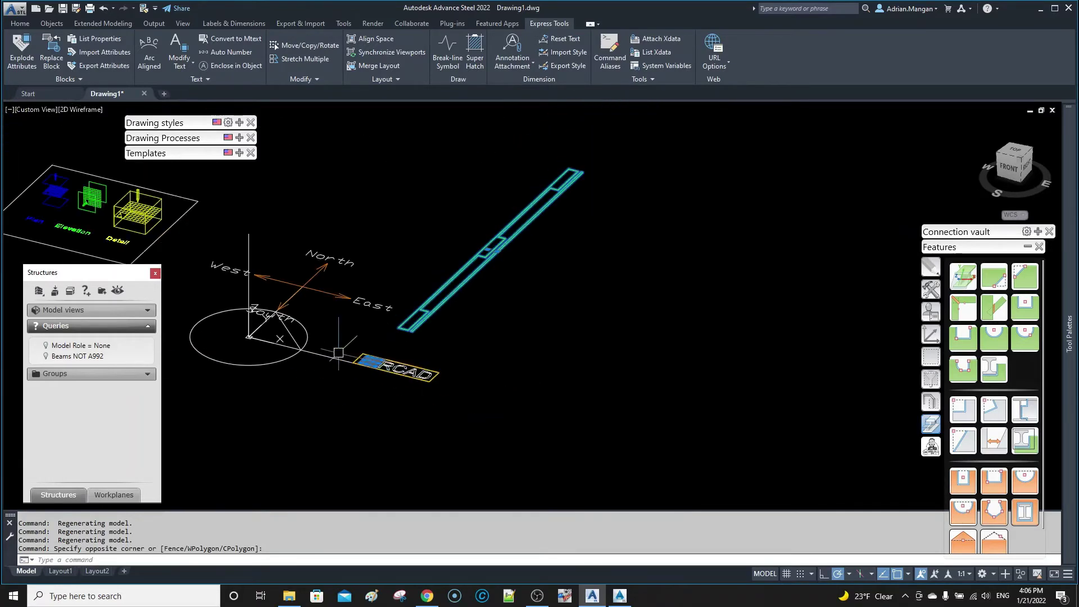
scroll(272, 326, "up", 3)
scroll(275, 320, "up", 3)
scroll(281, 315, "down", 3)
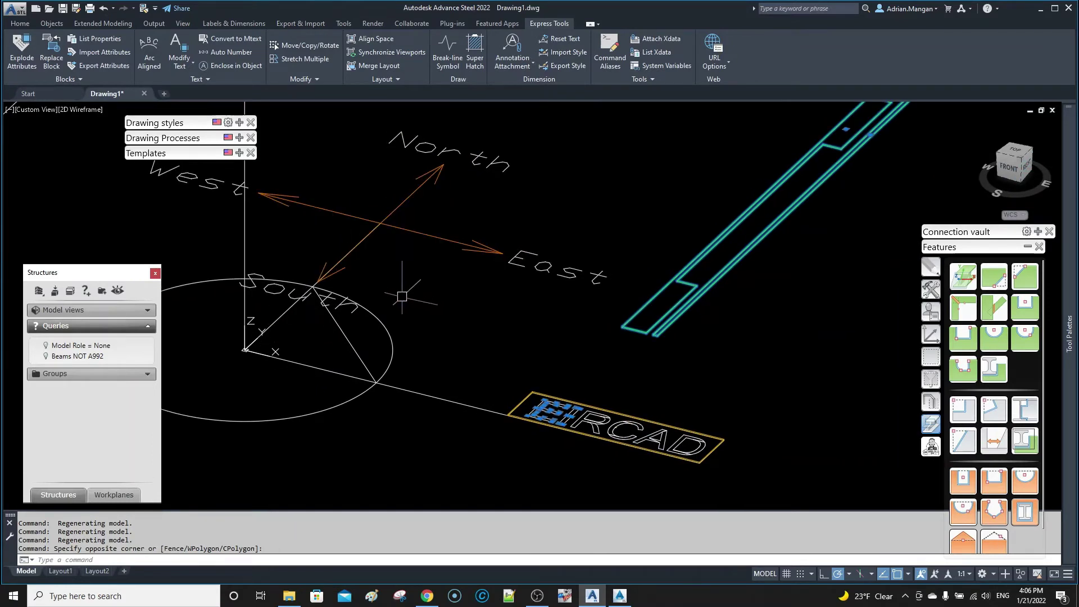
key("Delete")
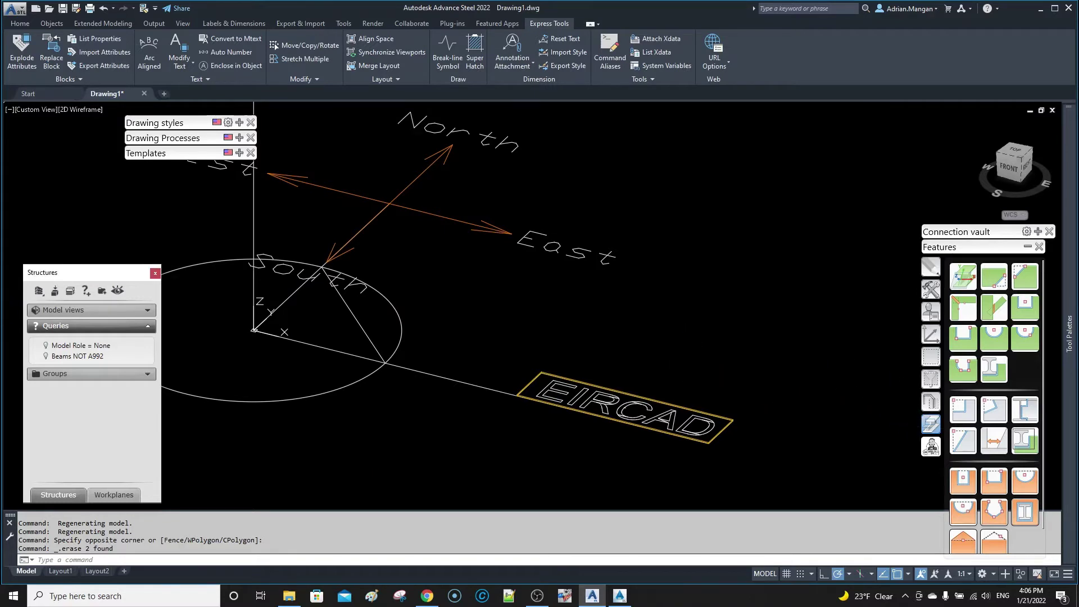
Rotate the UCS about its X axis and move its origin to the plate corner nearest the top of the letter E
left_click(930, 333)
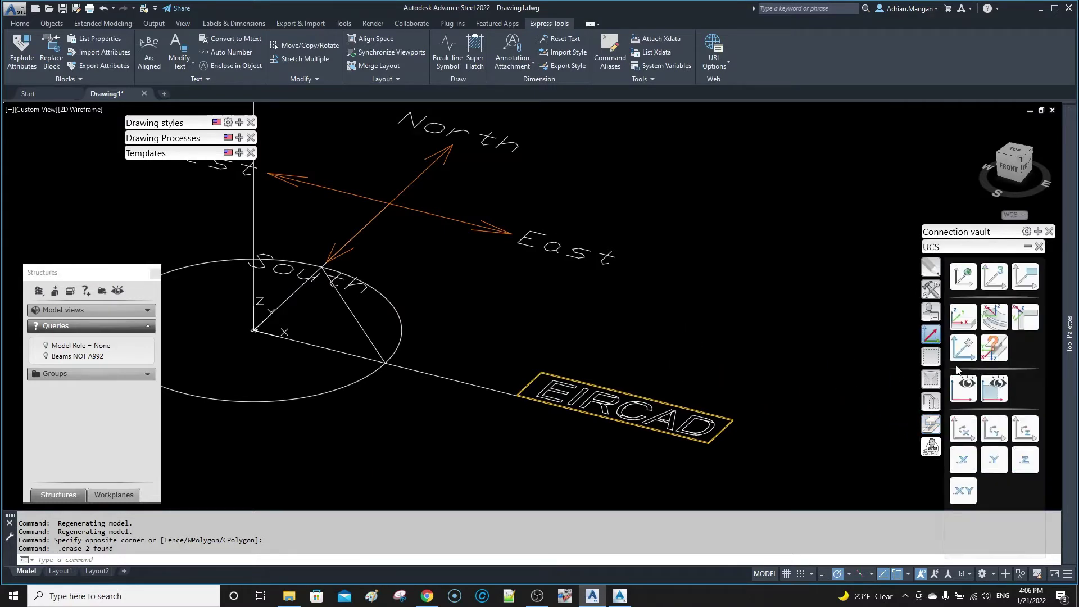
left_click(963, 433)
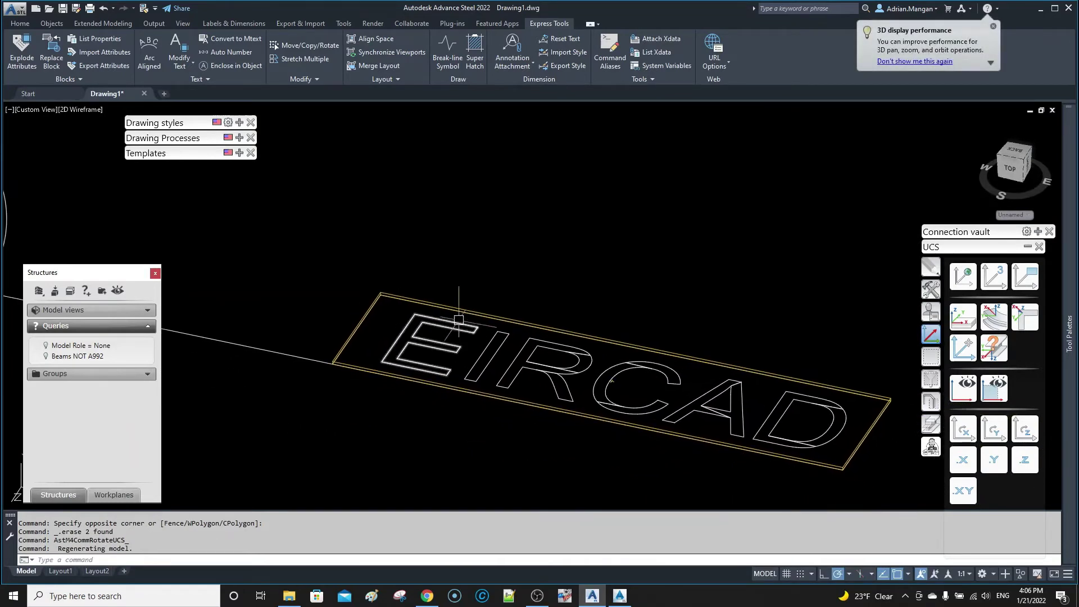
left_click(967, 313)
left_click(964, 345)
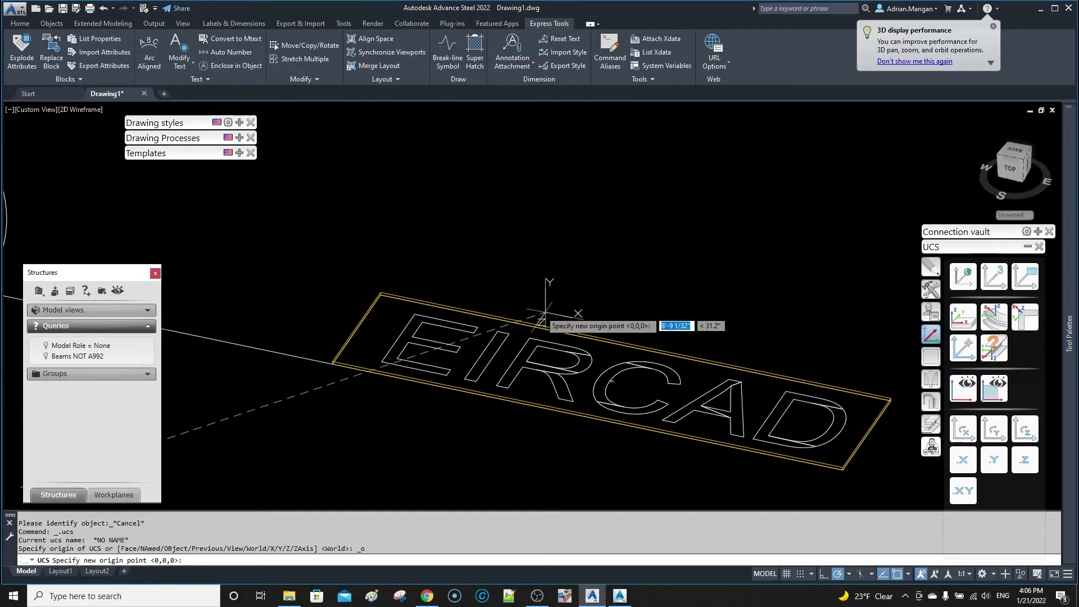
left_click(379, 290)
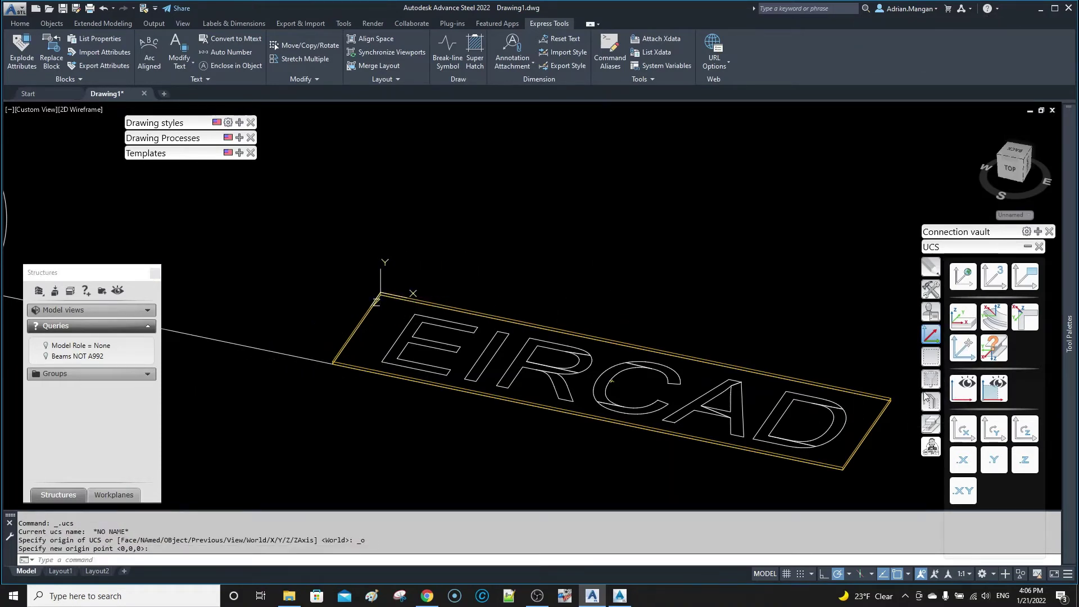
Try to cut only the letter E polyline into the plate as a Polygon contour in the rotated UCS, keeping the default gap width
left_click(931, 421)
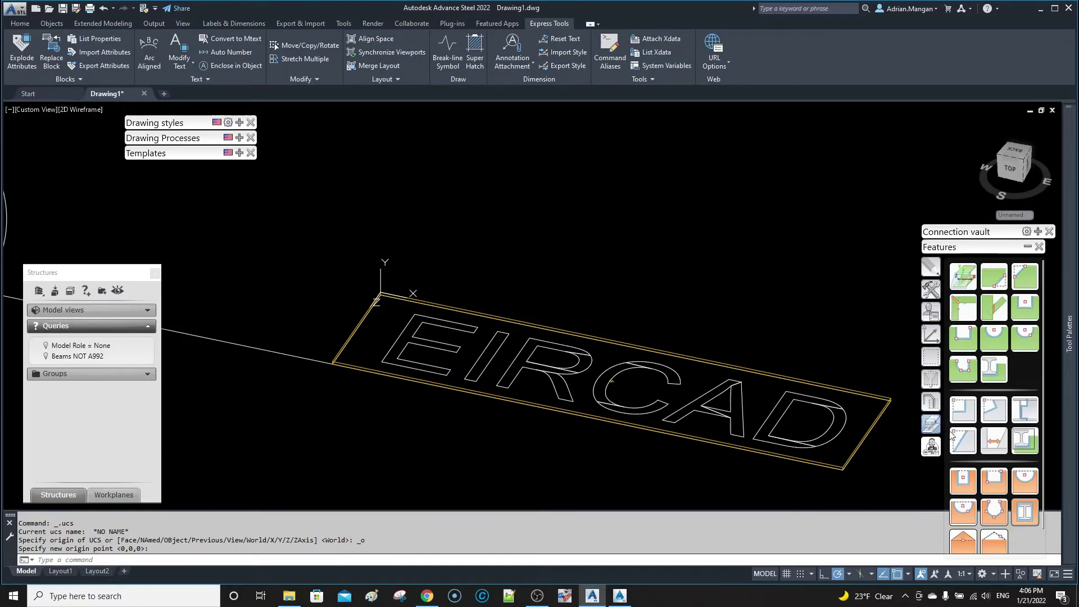
left_click(987, 493)
left_click(430, 298)
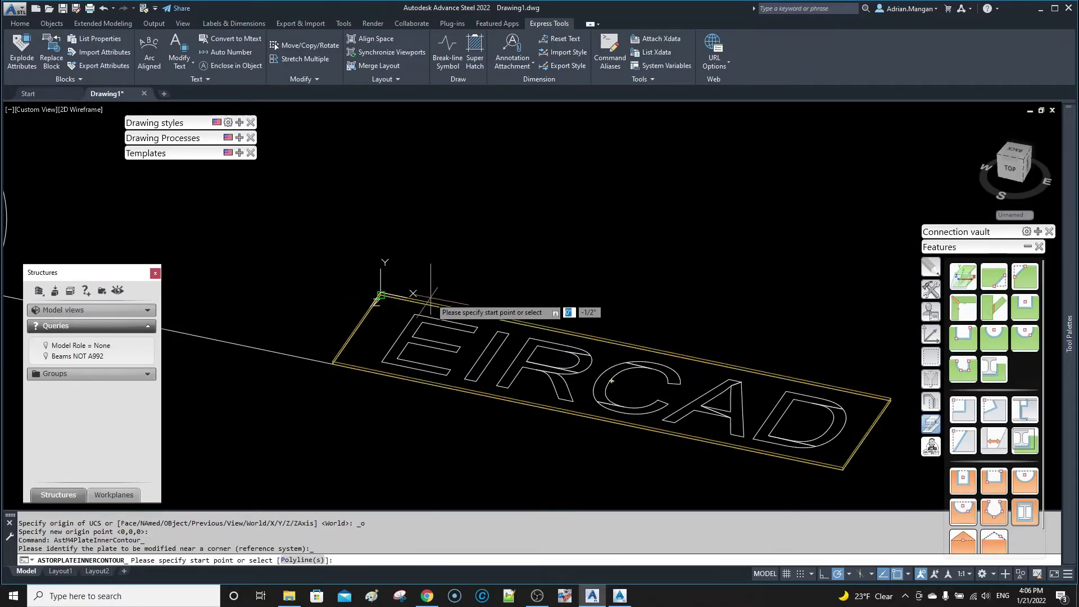
right_click(425, 299)
left_click(453, 366)
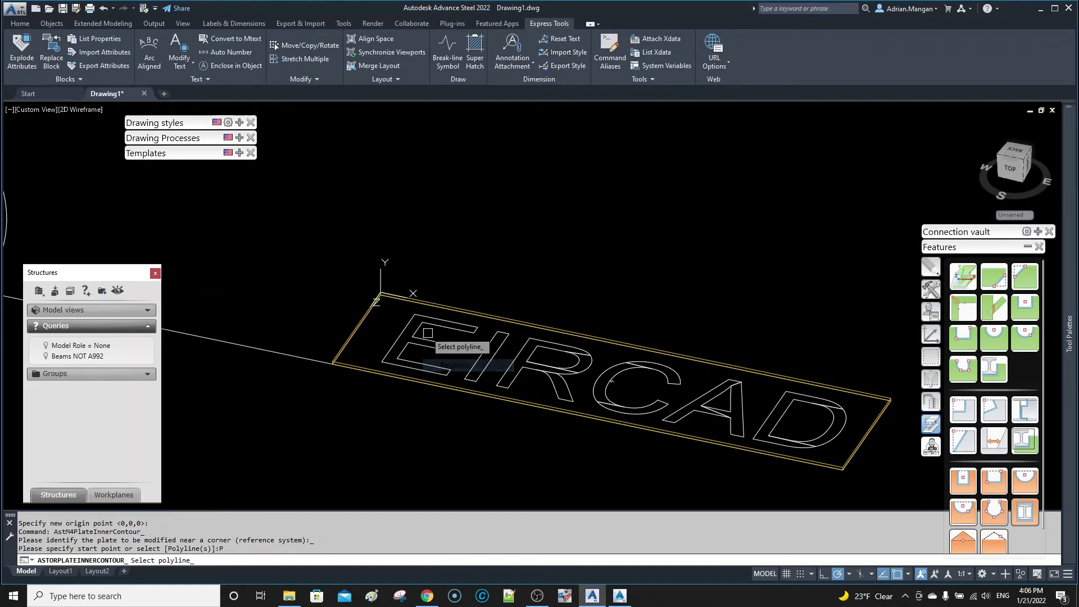
left_click(412, 320)
key("Return")
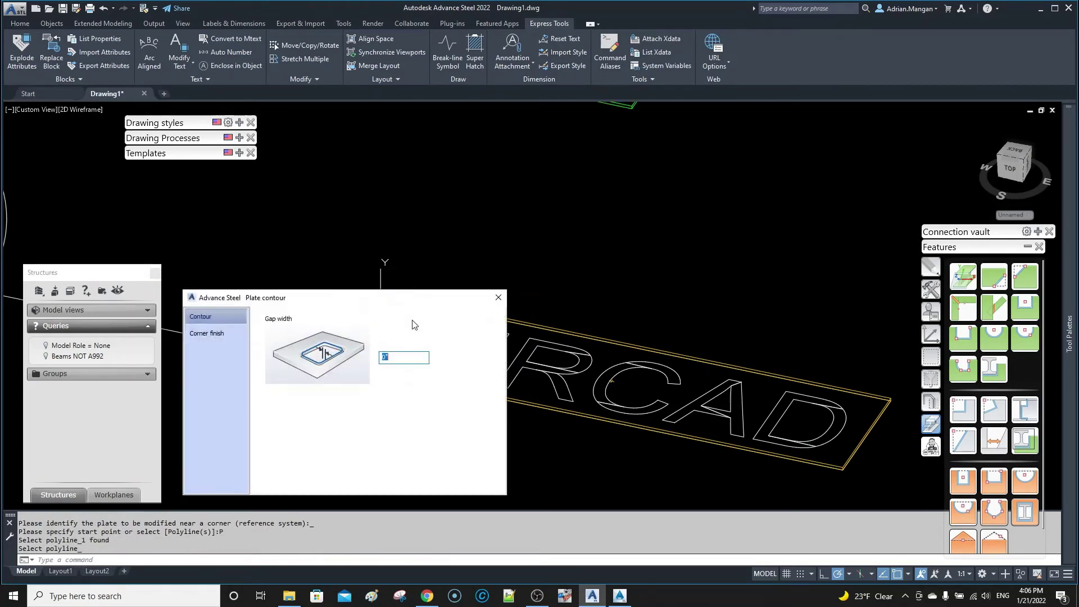
left_click(498, 298)
Delete the misplaced green contour of the letter E beyond the plate
scroll(489, 303, "down", 5)
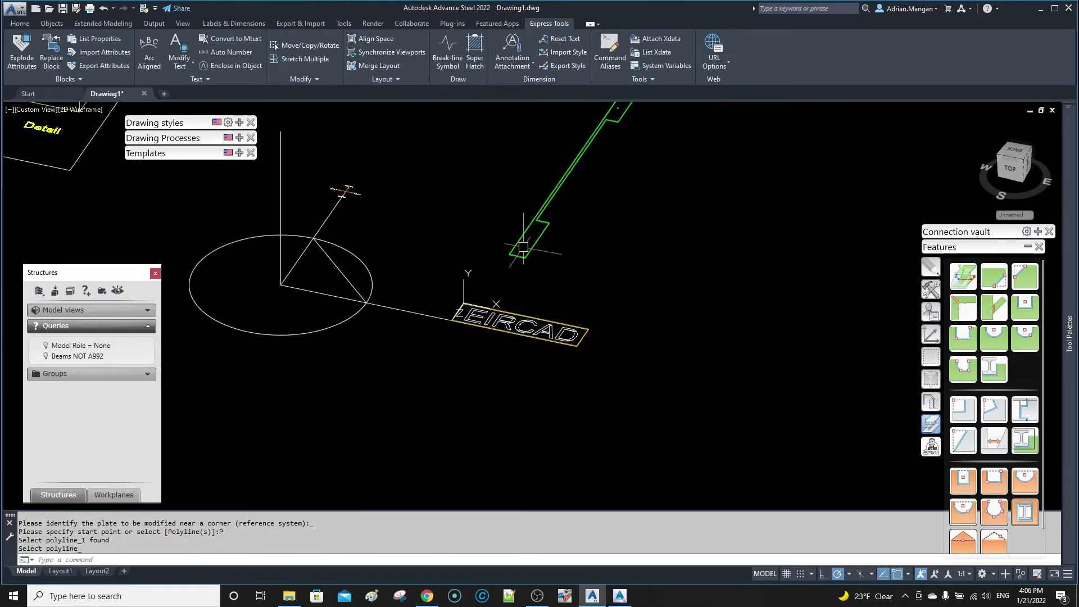
left_click(554, 200)
key("Delete")
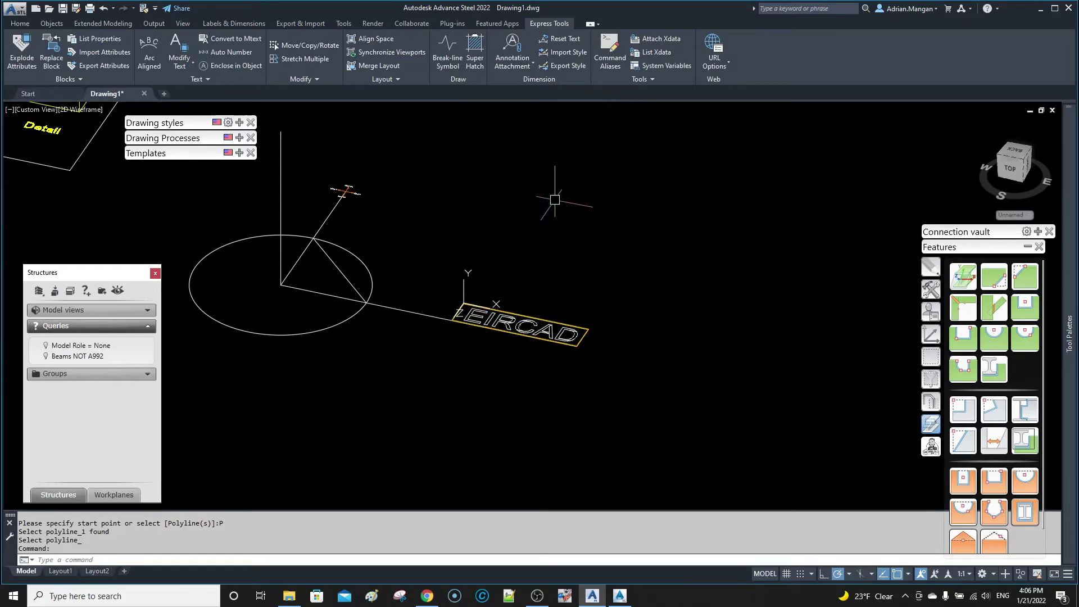
Reset the UCS to World and move its origin to the plate corner nearest the top of the letter E
scroll(449, 312, "up", 5)
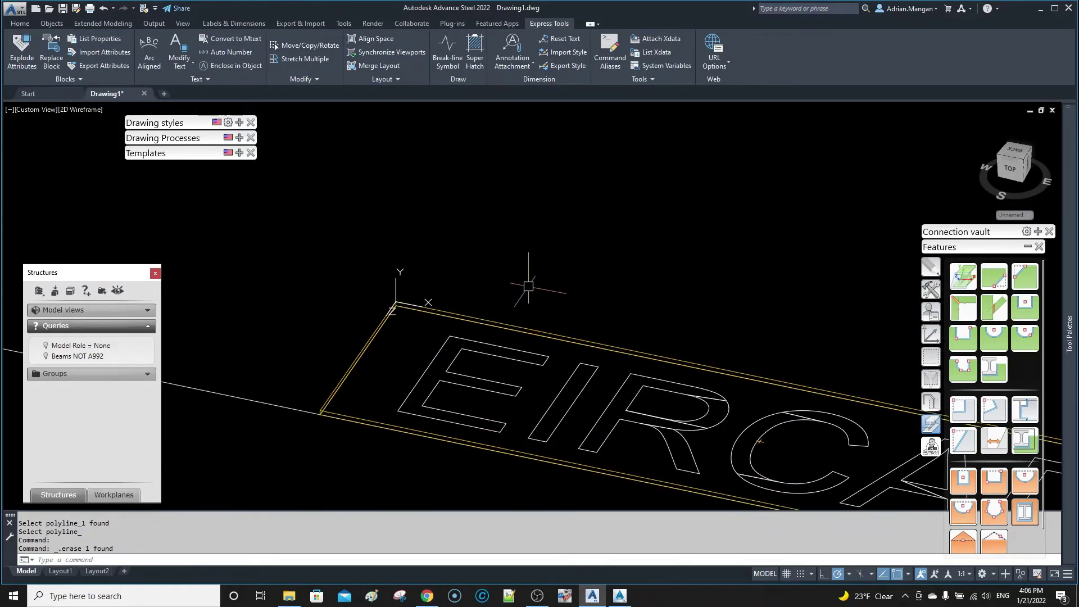
left_click(930, 335)
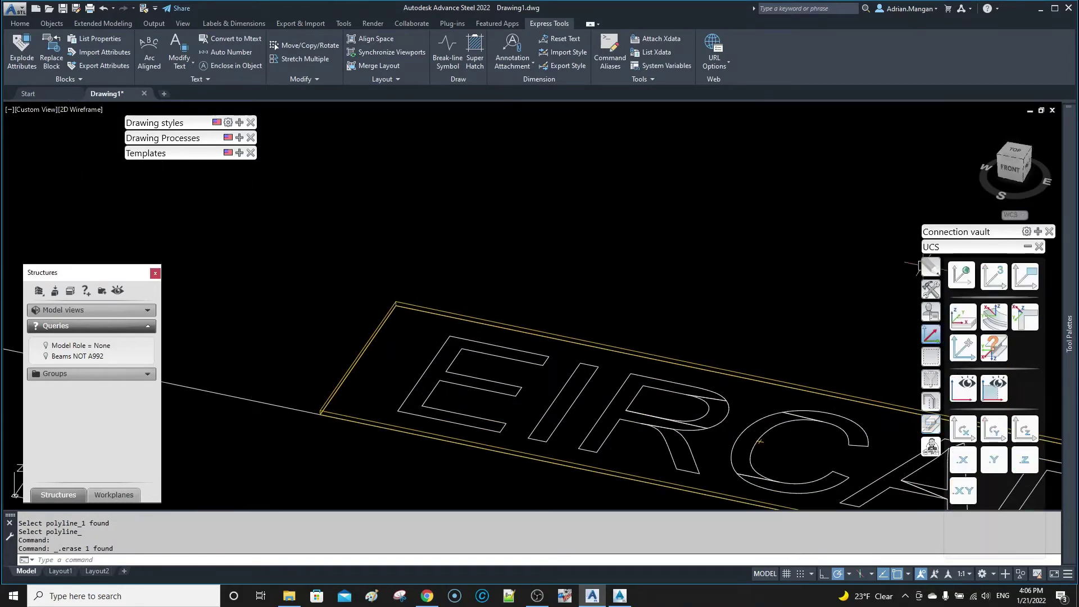
left_click(973, 353)
left_click(396, 304)
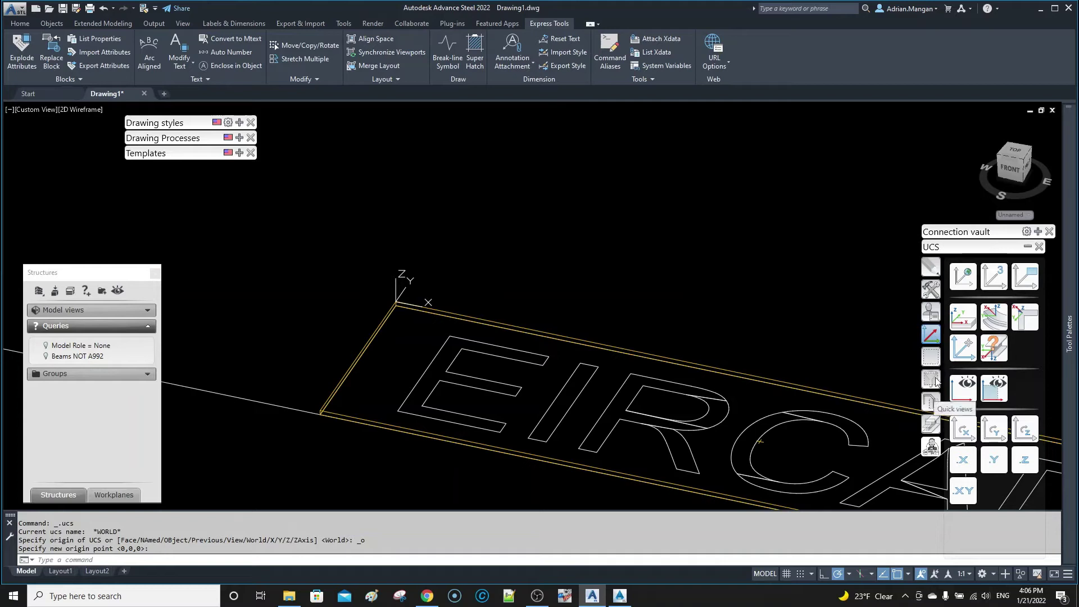
Cut the letter E polyline into the plate as a Polygon contour, keeping the default 0" gap width
left_click(932, 424)
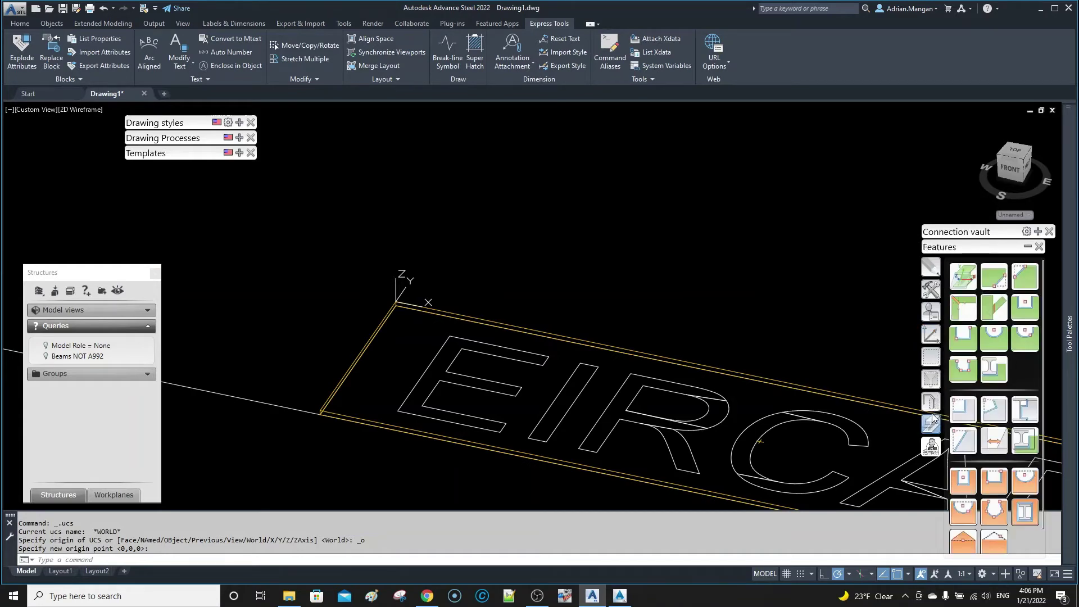
left_click(965, 365)
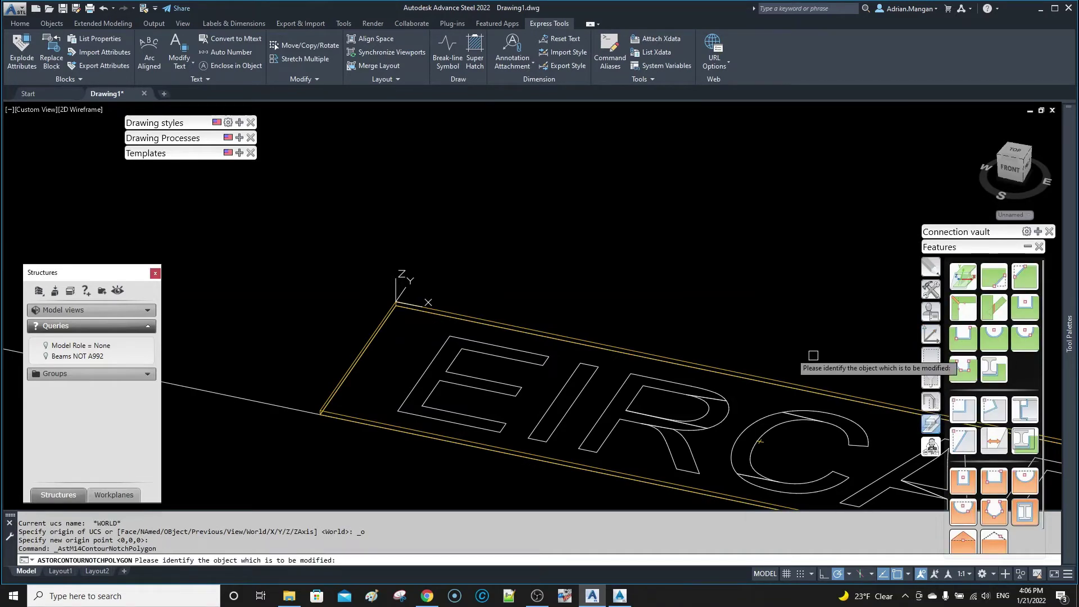
left_click(588, 339)
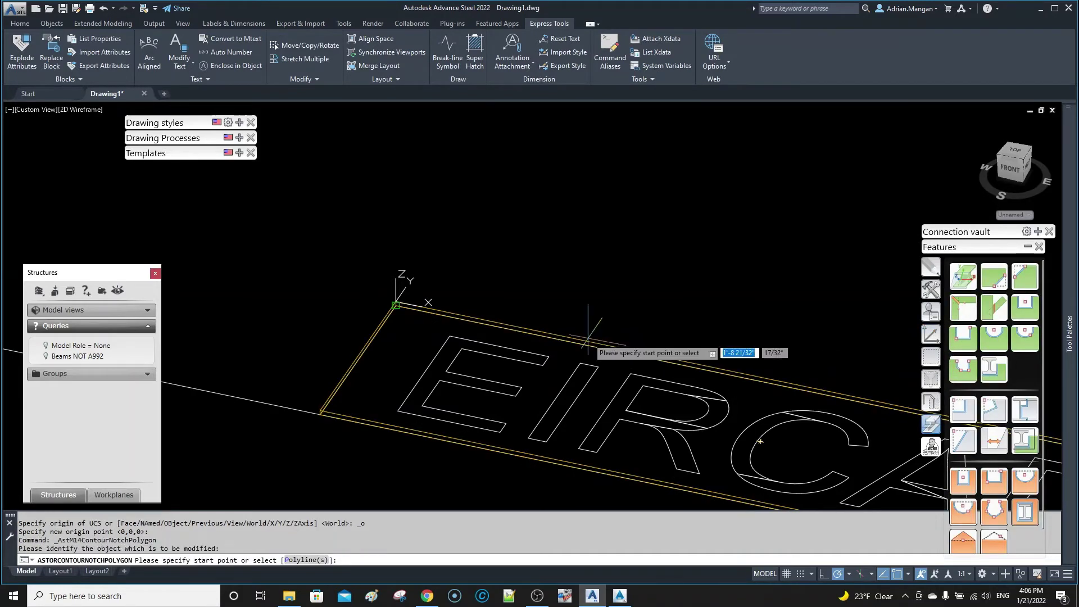
right_click(584, 308)
left_click(601, 369)
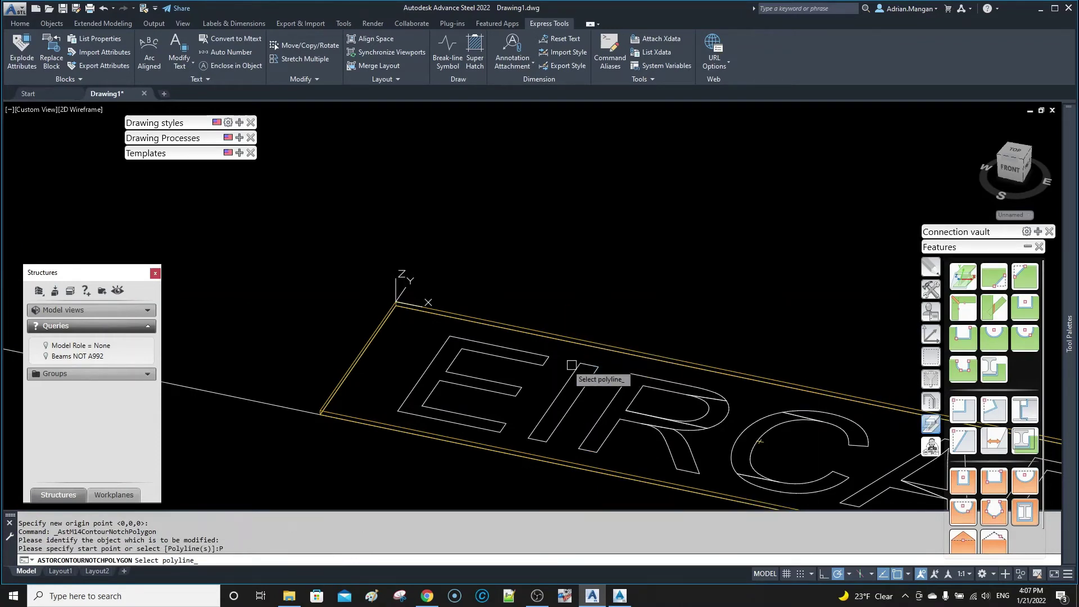
left_click(540, 361)
key("Return")
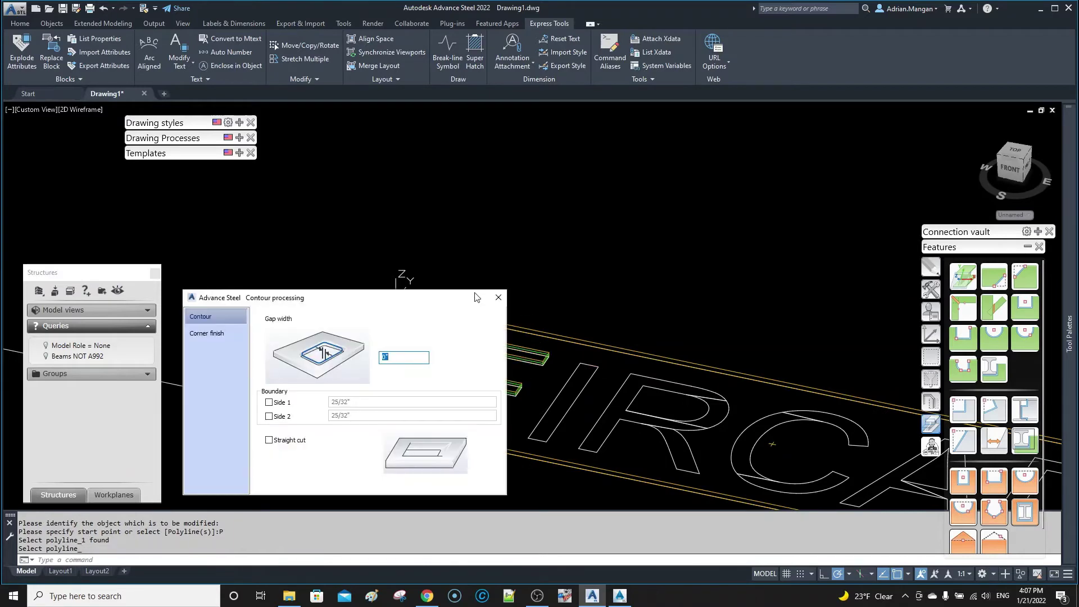
left_click(494, 300)
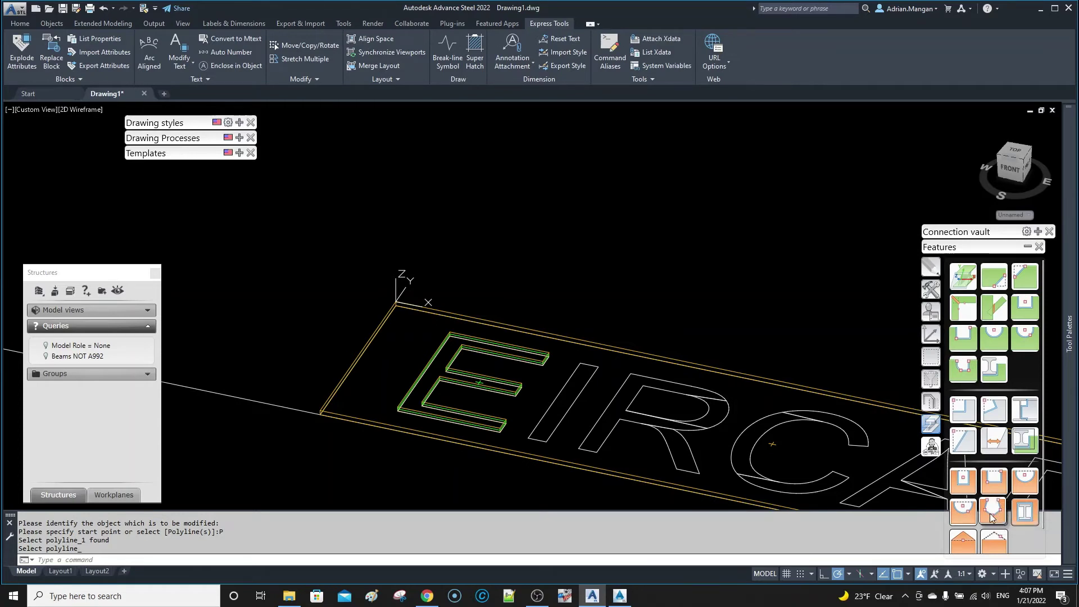
middle_click_drag(507, 299, 419, 233)
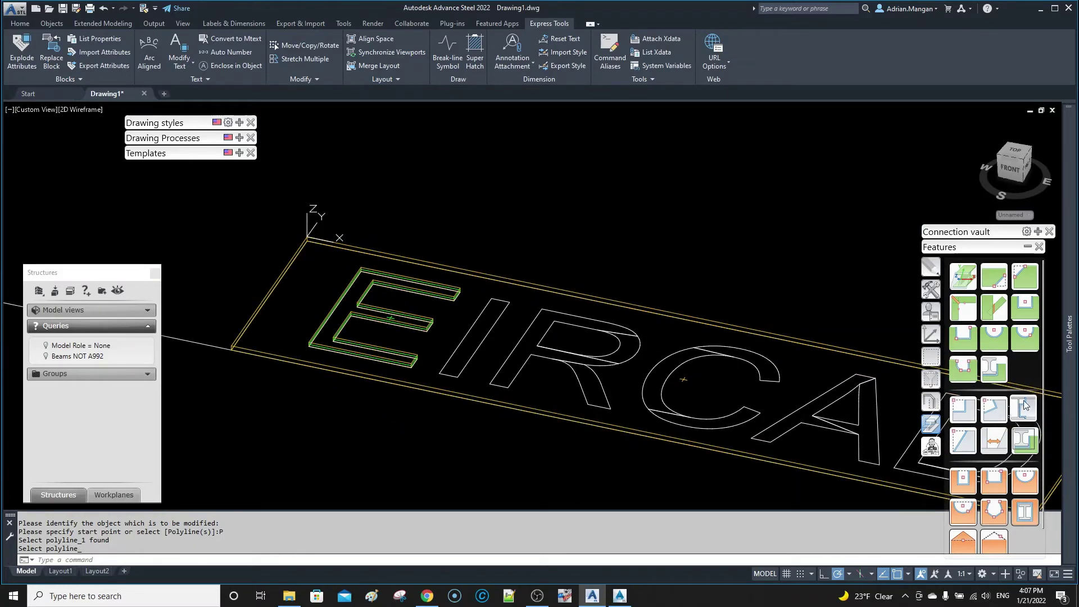
left_click(987, 334)
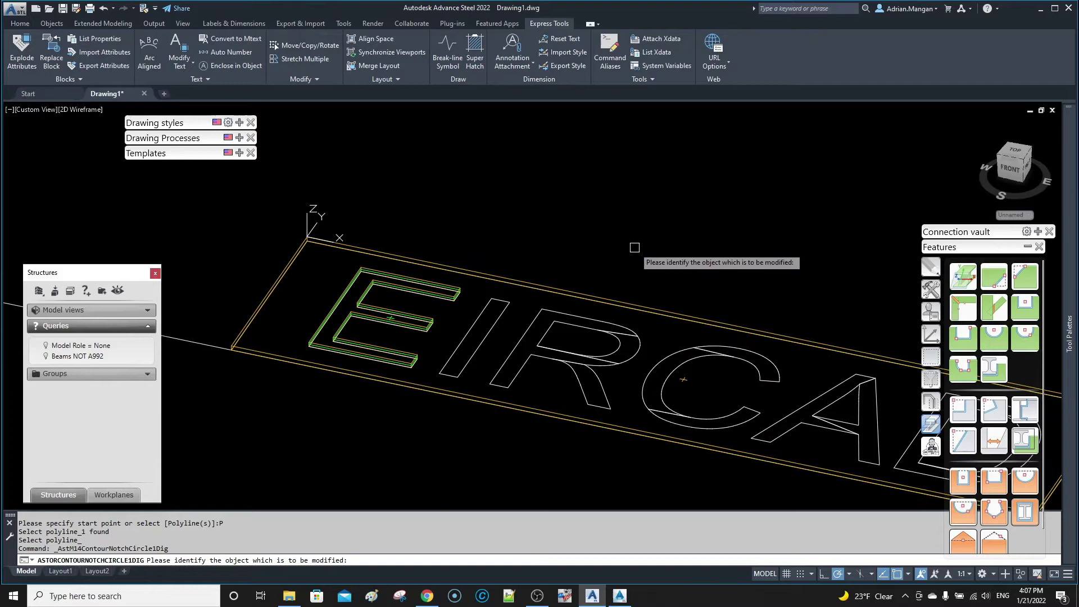
key("Escape")
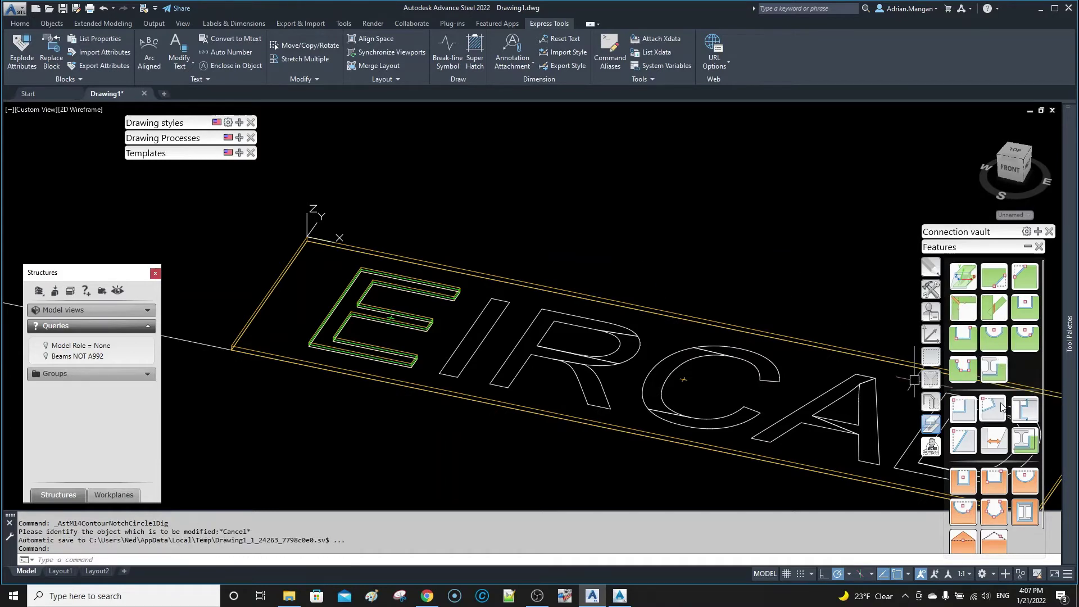
left_click(1024, 440)
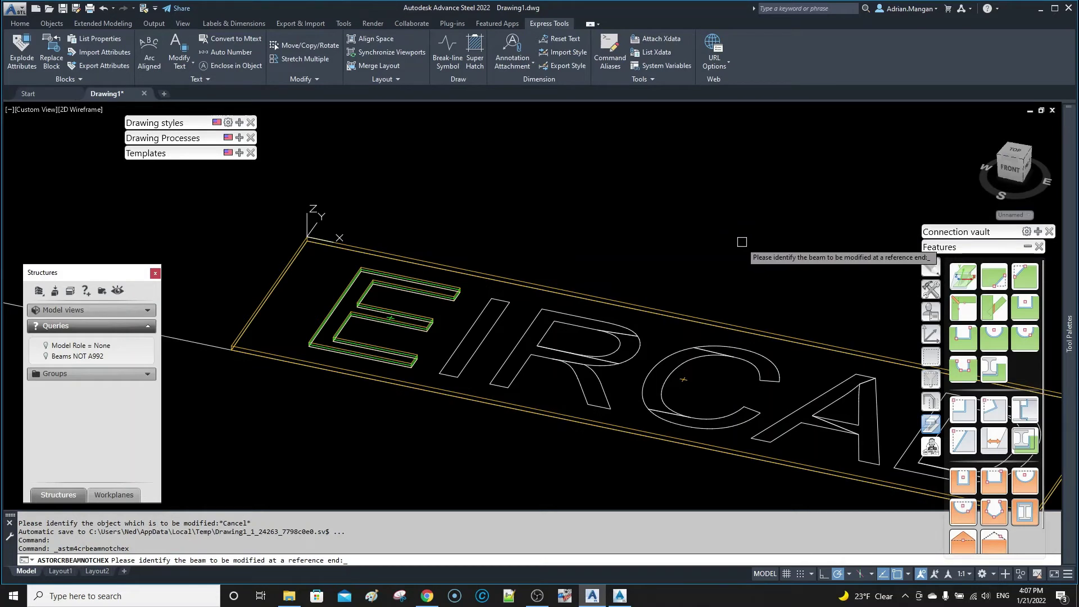
key("Escape")
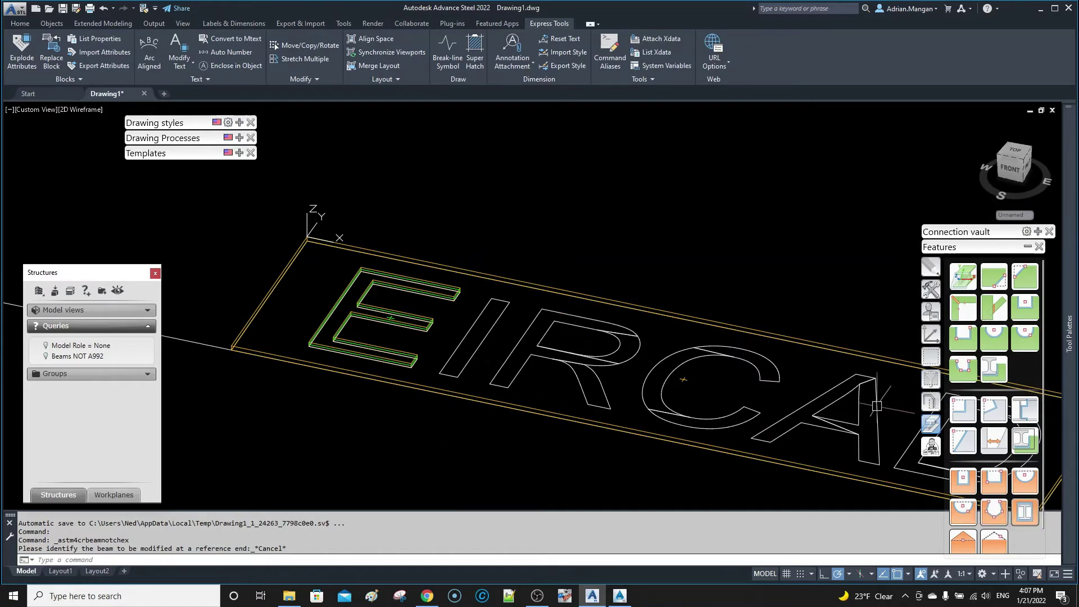
Cut the polylines of the I, the upper part of the R, C, A and D into the plate together as Polygon contours
left_click(966, 380)
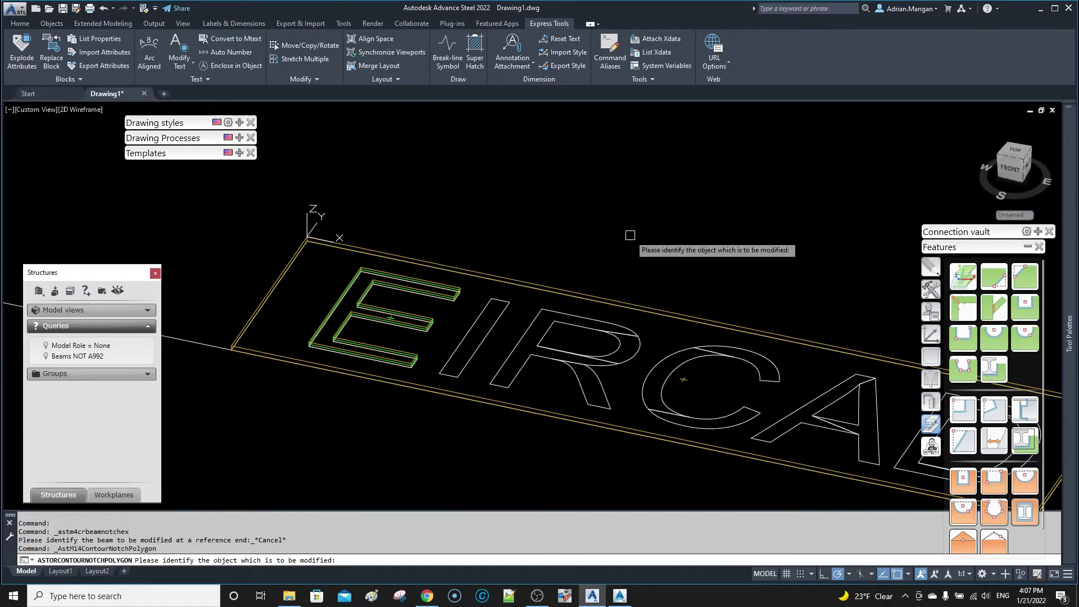
left_click(629, 300)
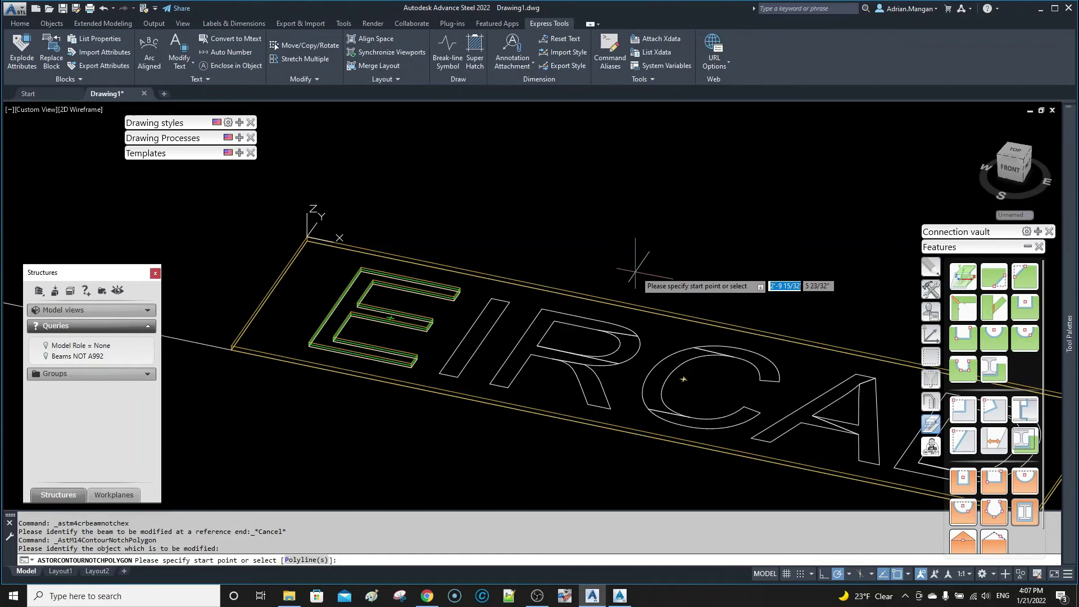
right_click(638, 270)
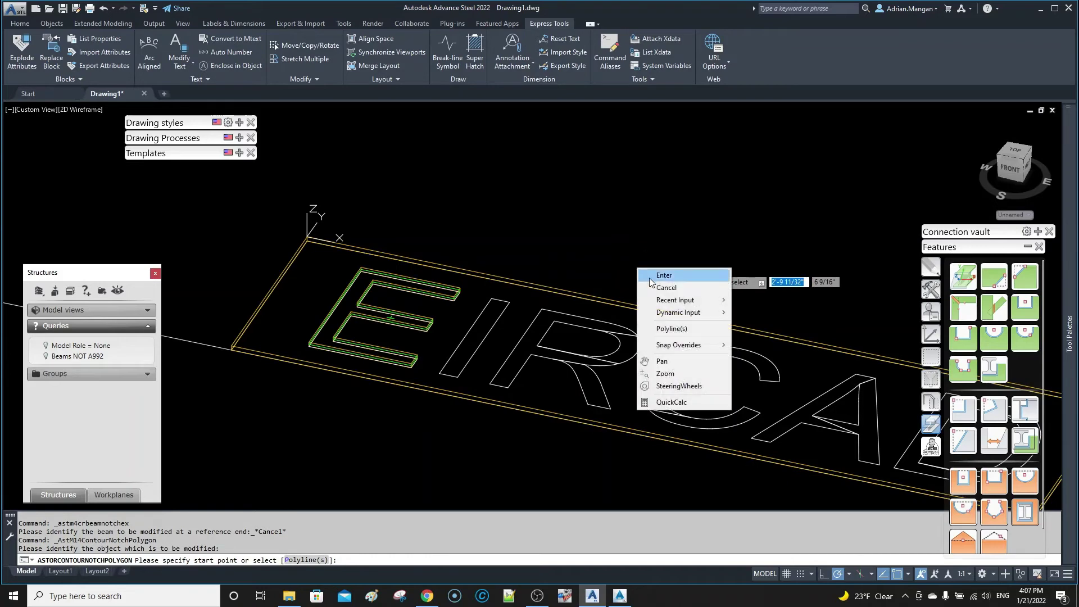
left_click(678, 333)
left_click(494, 342)
left_click(632, 346)
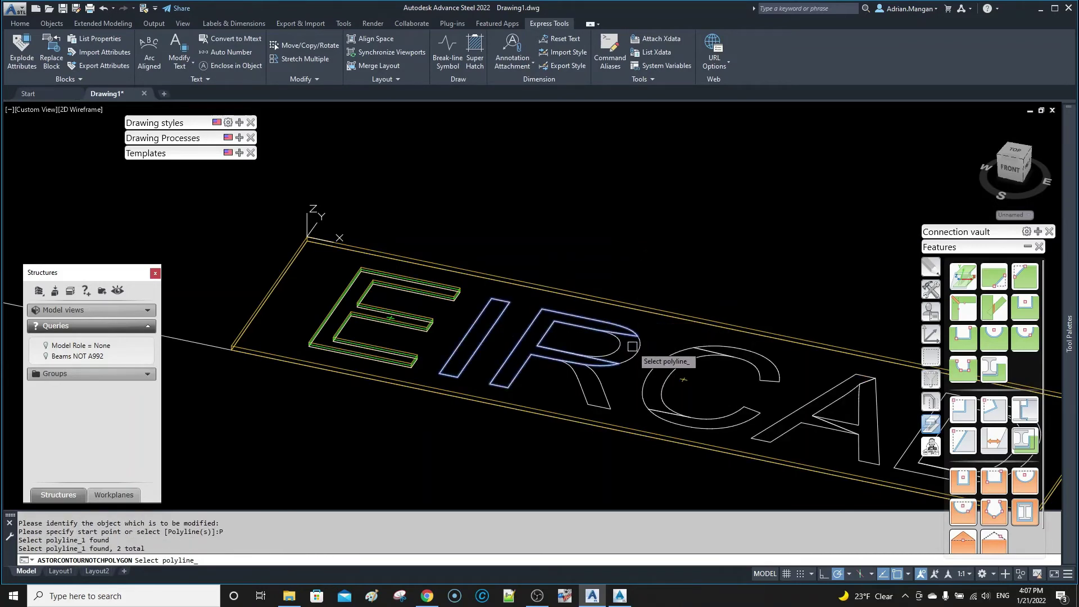
left_click(632, 346)
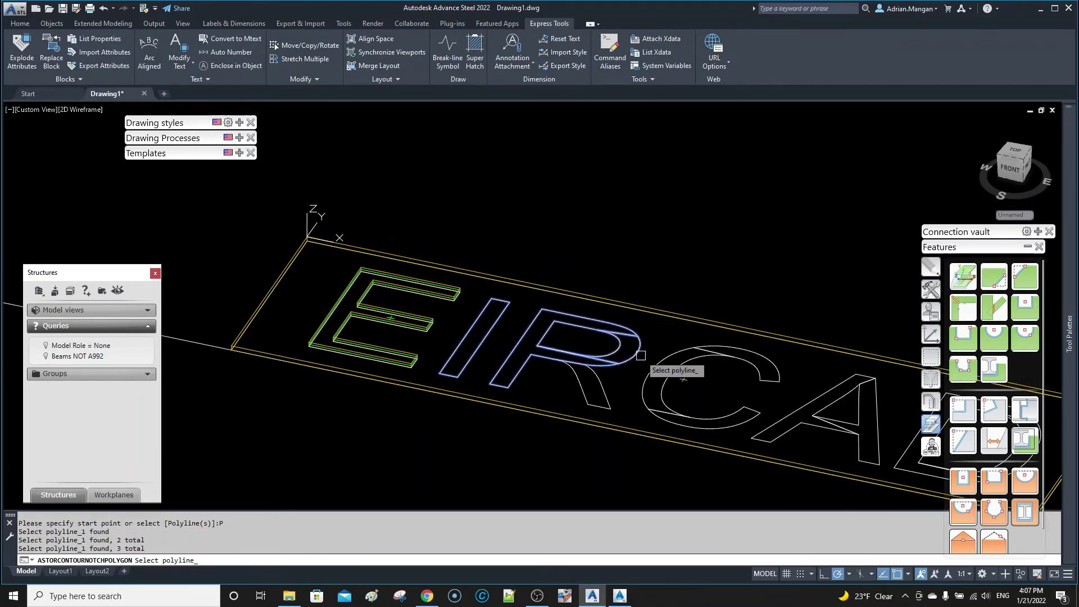
left_click(726, 348)
left_click(702, 357)
left_click(703, 417)
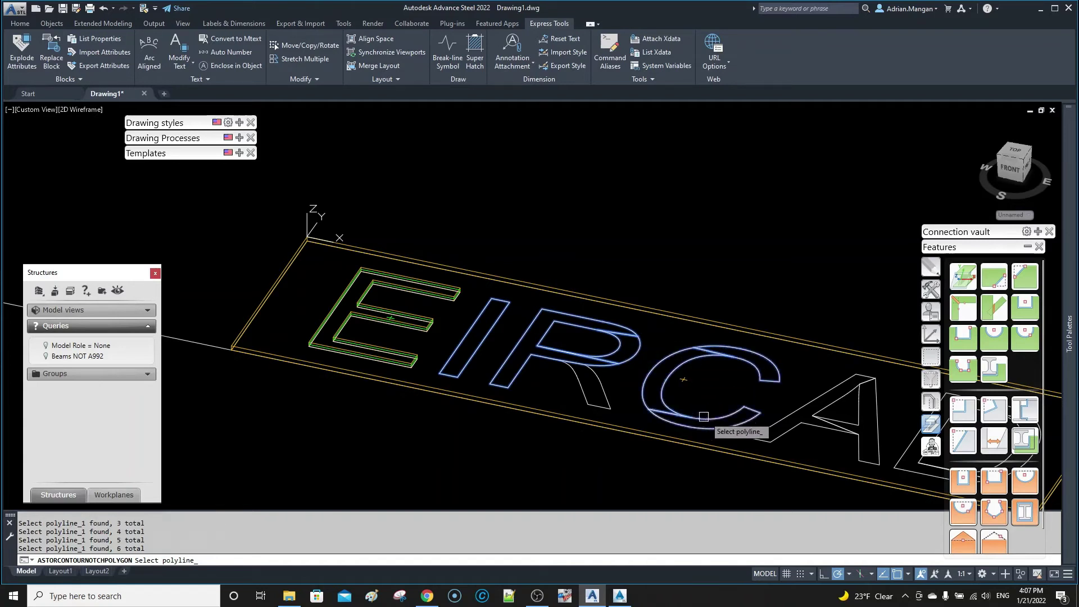
left_click(807, 406)
left_click(856, 417)
middle_click_drag(841, 409, 637, 341)
left_click(807, 361)
left_click(811, 361)
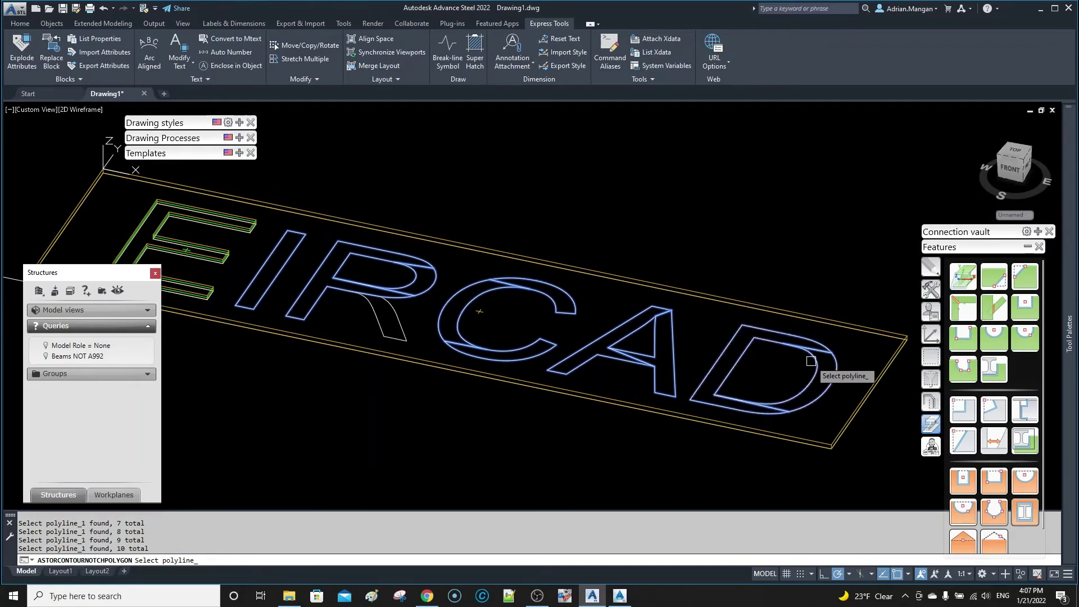
key("Return")
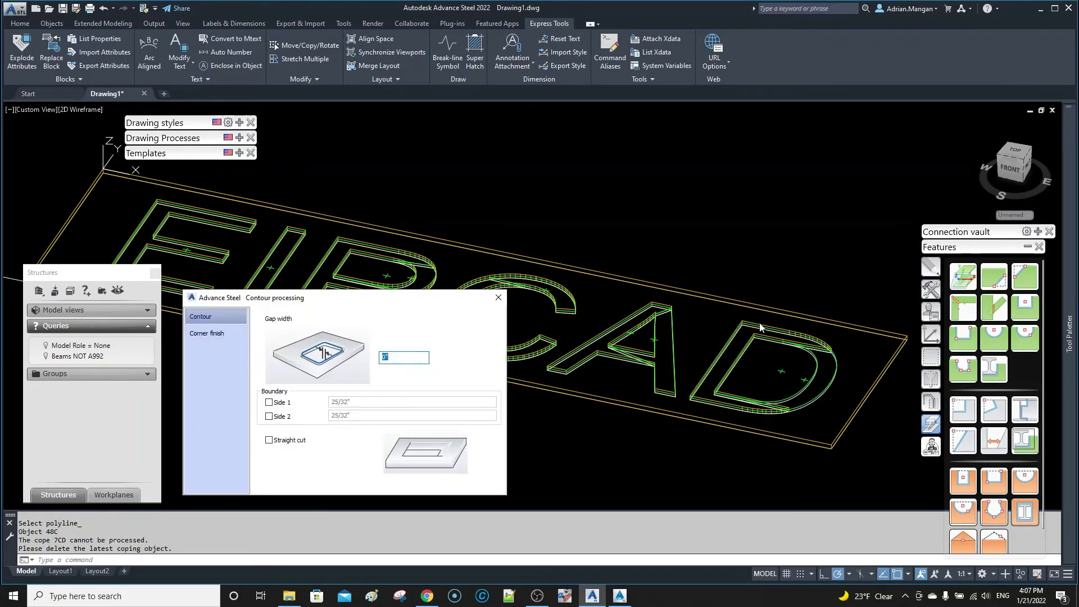
Examine the contour and polyline segments around the curve of the letter D and the neighbouring cut letters
scroll(795, 348, "up", 5)
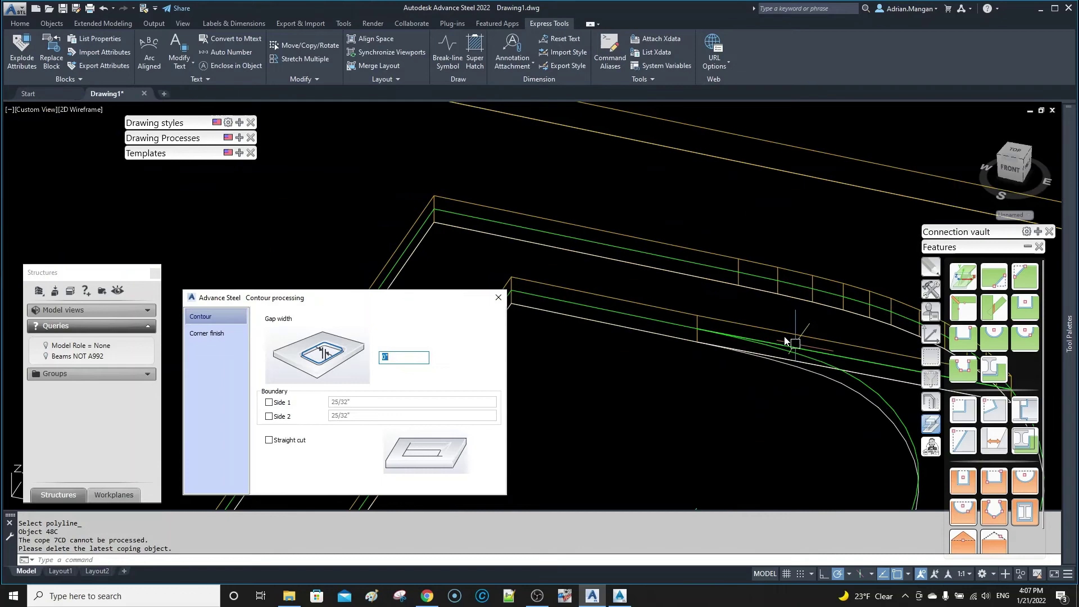
scroll(795, 343, "down", 5)
mouse_move(795, 343)
middle_mouse_down()
mouse_move(740, 332)
mouse_move(719, 294)
mouse_move(747, 319)
mouse_move(745, 331)
middle_mouse_up()
scroll(742, 313, "up", 4)
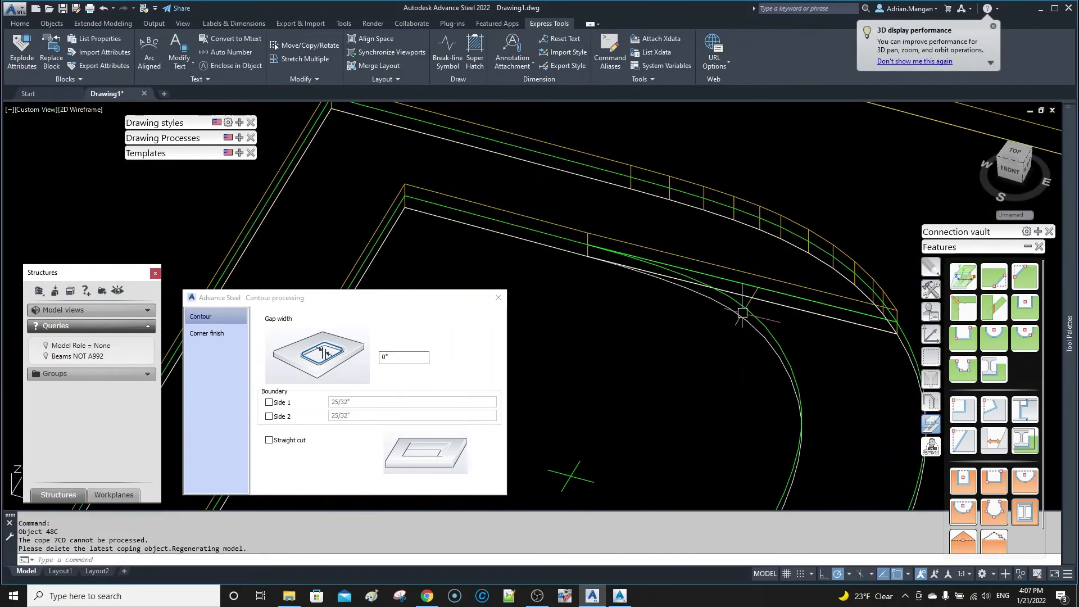
left_click(739, 318)
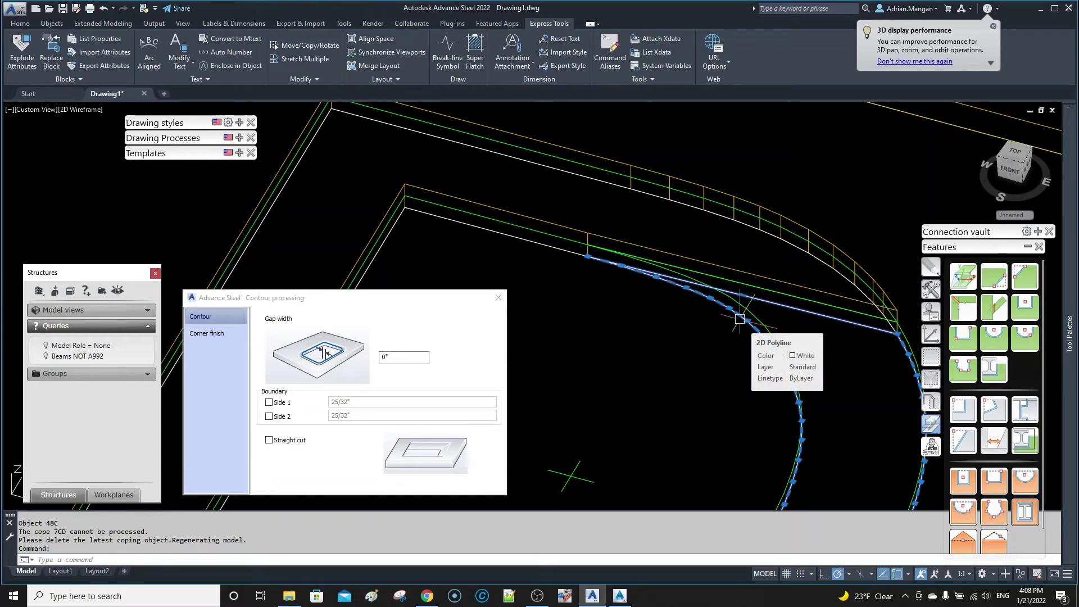
key("Escape")
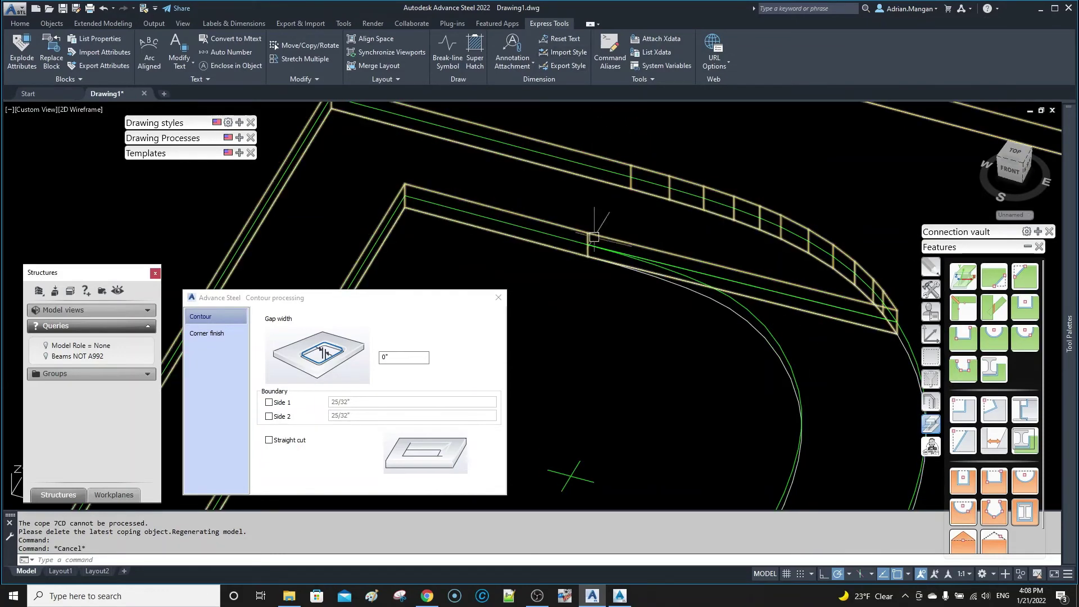
scroll(596, 234, "down", 6)
middle_click_drag(571, 205, 747, 246)
mouse_move(747, 246)
middle_mouse_down("shift")
mouse_move(686, 239)
mouse_move(774, 244)
middle_mouse_up("shift")
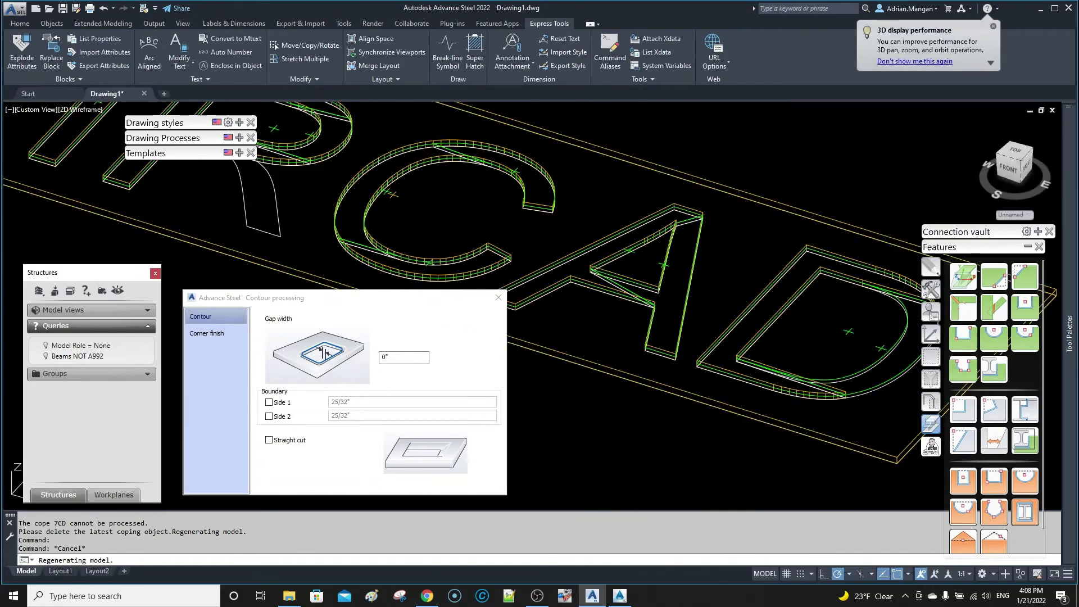
Try to cut the remaining leg of the letter R into the plate as a Polygon contour
mouse_move(460, 211)
middle_mouse_down()
mouse_move(523, 245)
mouse_move(568, 248)
middle_mouse_up()
middle_click_drag(415, 276, 504, 163)
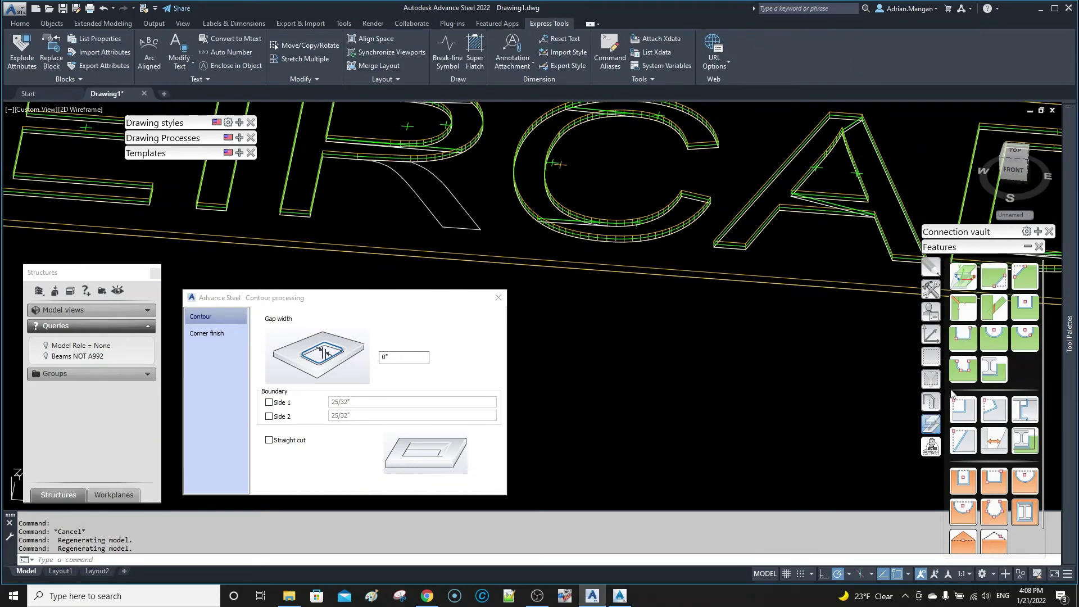
left_click(962, 369)
left_click(722, 277)
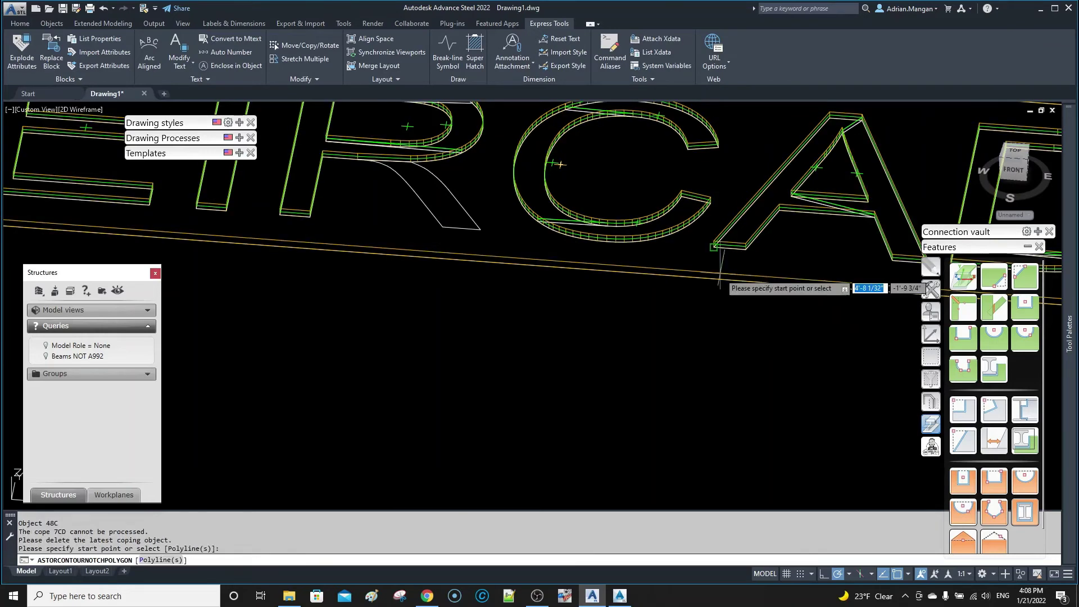
key("Return")
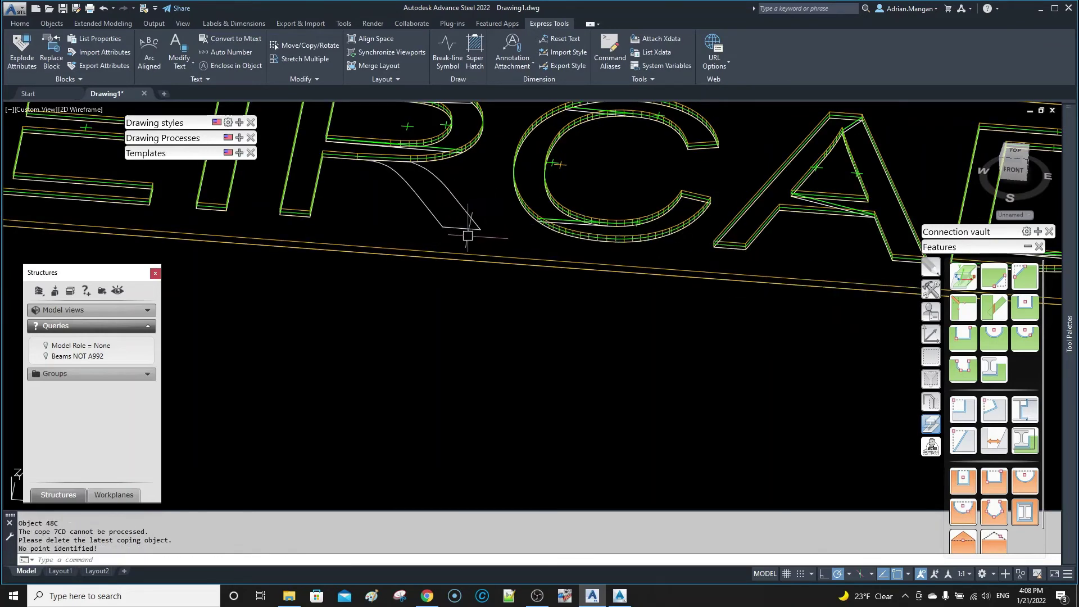
left_click(965, 369)
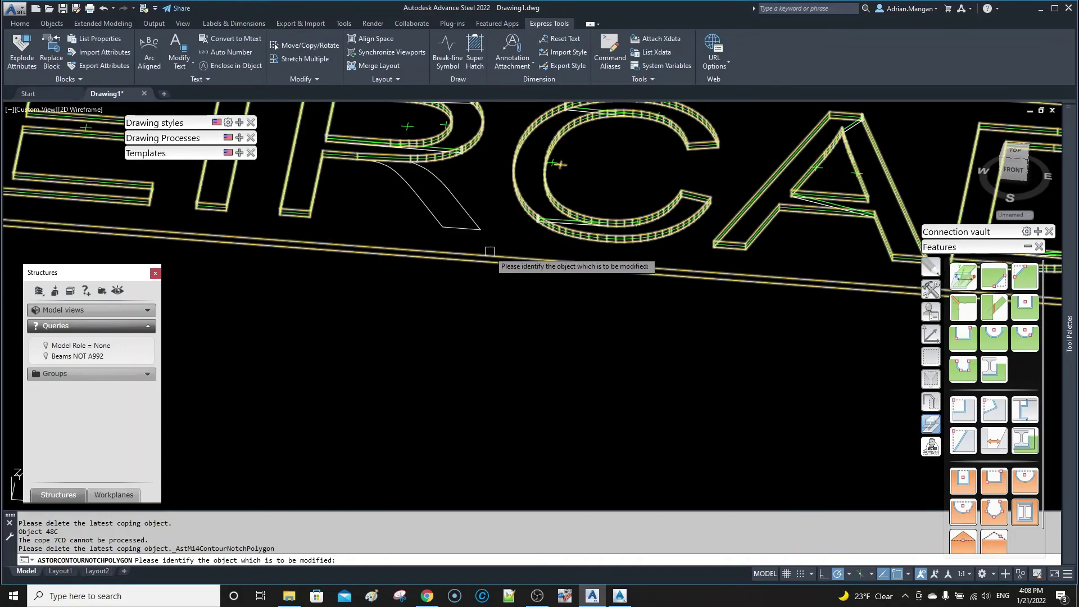
key("Return")
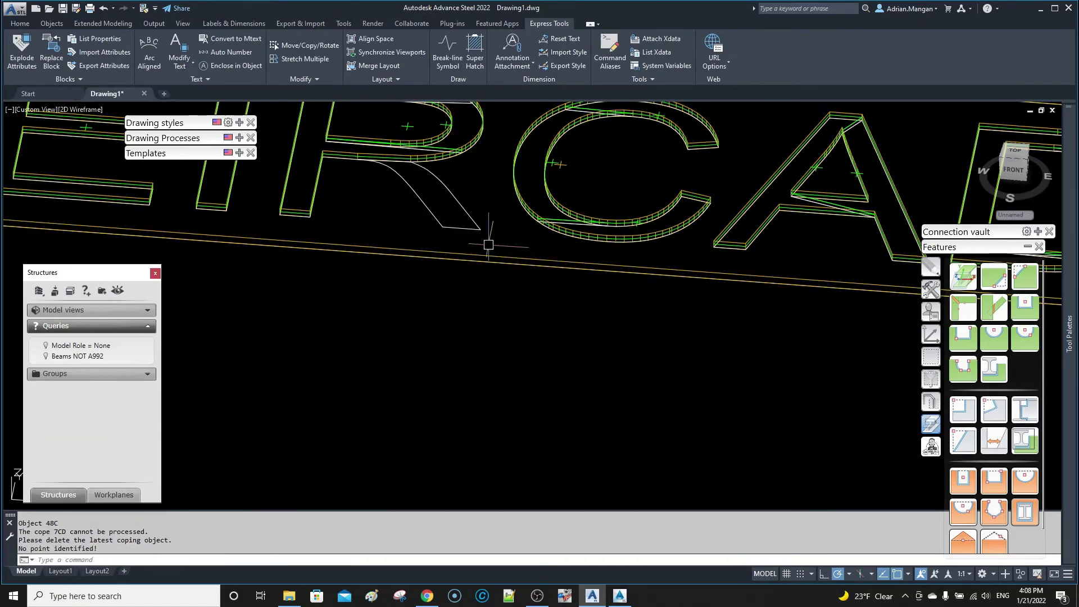
left_click(968, 369)
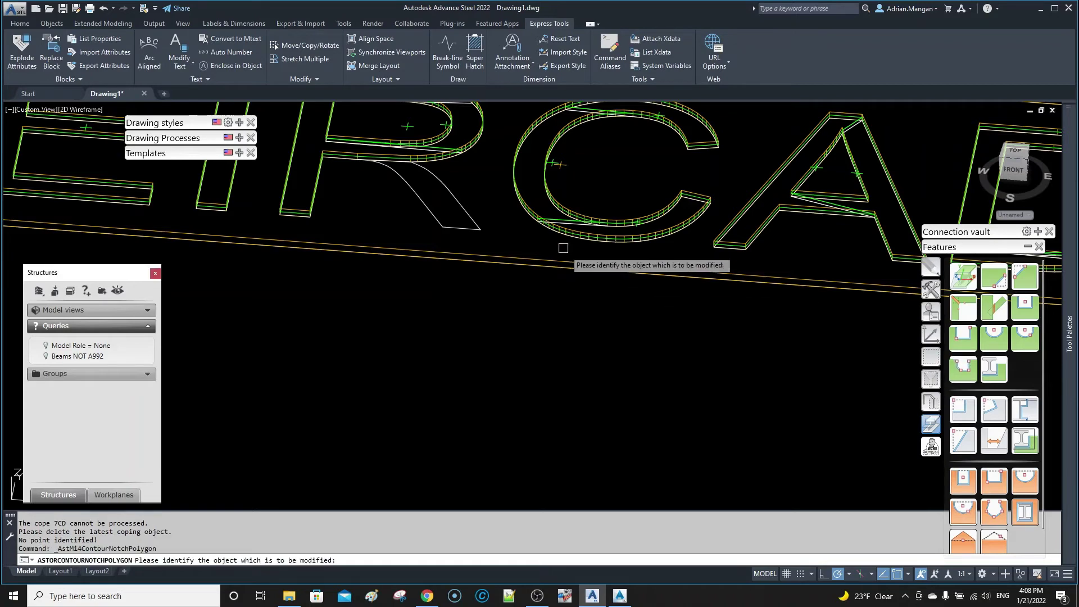
left_click(459, 246)
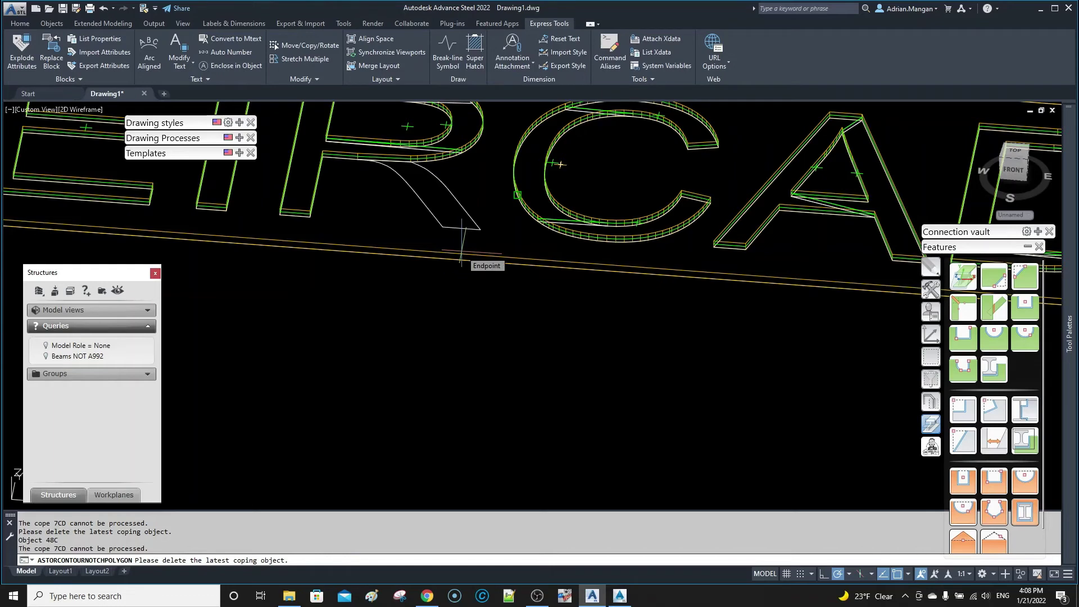
scroll(616, 268, "down", 3)
middle_click_drag(612, 271, 484, 258)
key("Escape")
key("Escape")
scroll(718, 240, "down", 3)
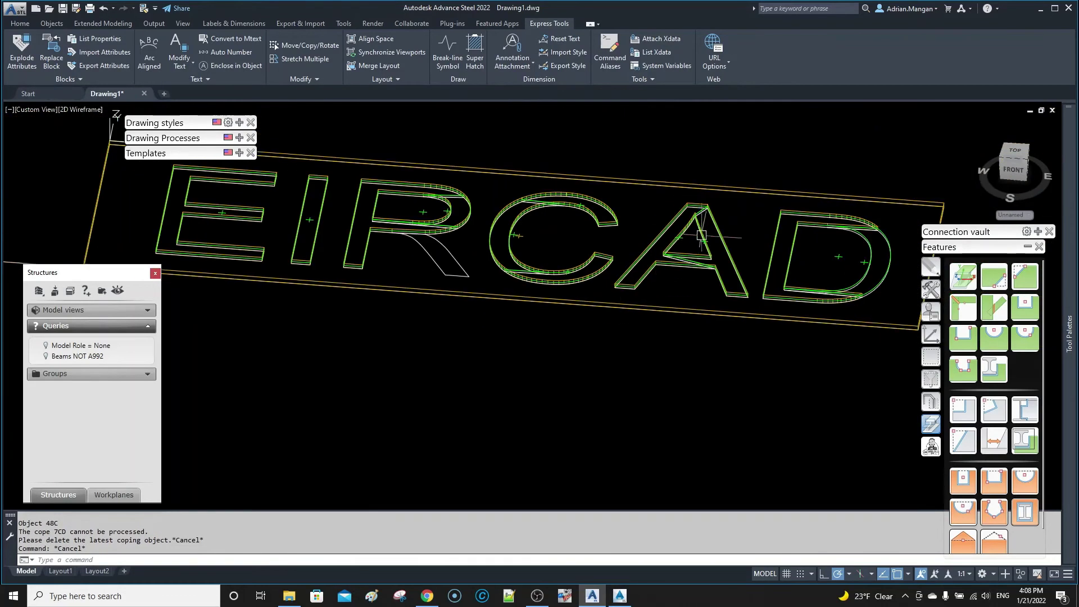
Erase all the EIRCAD letter polylines and their contour cuts from the plate
scroll(618, 223, "down", 1)
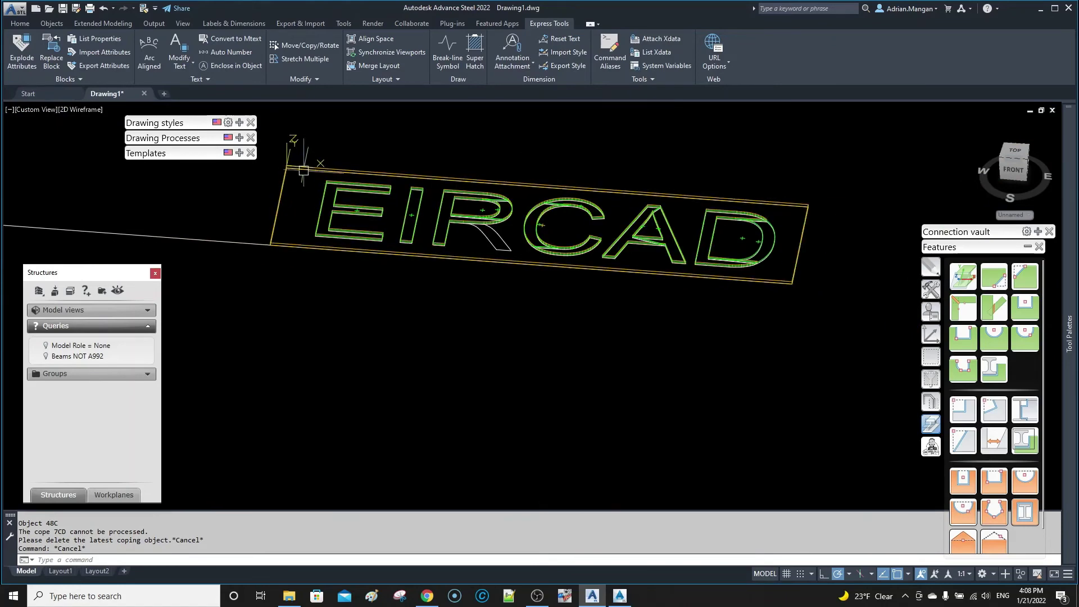
left_click(308, 140)
left_click(797, 327)
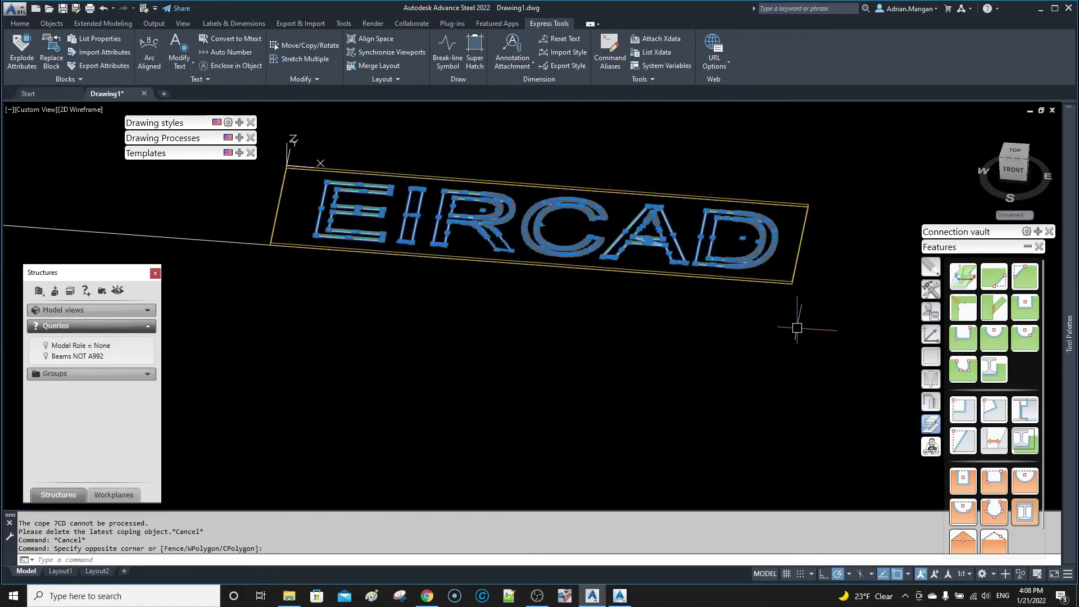
key("Delete")
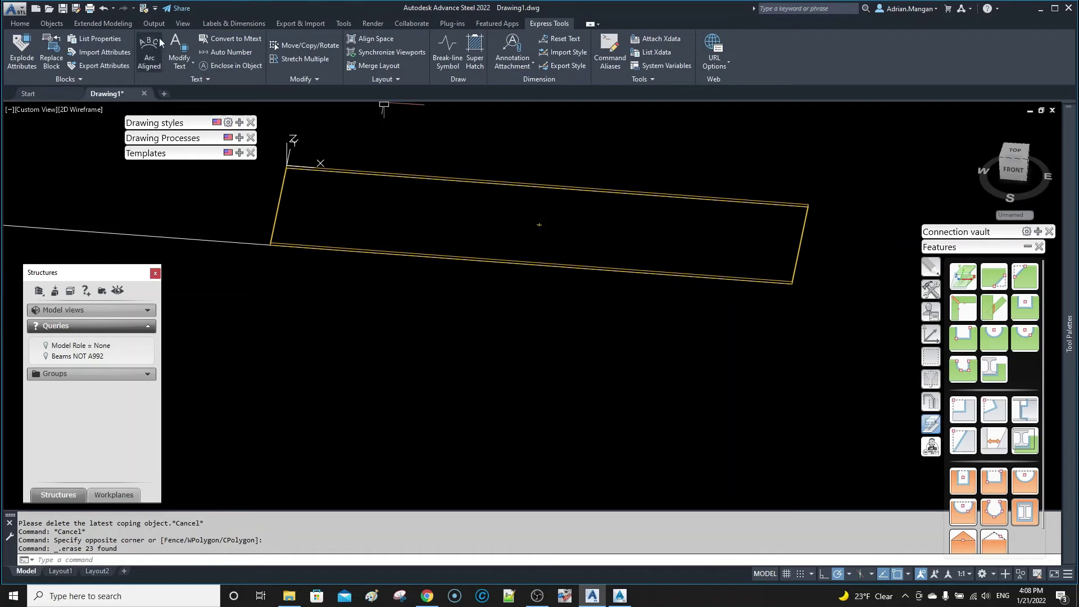
Undo the erasure and every Polygon contour cut made in the plate, back to the first cut of the letter E
left_click(103, 8)
left_click(104, 9)
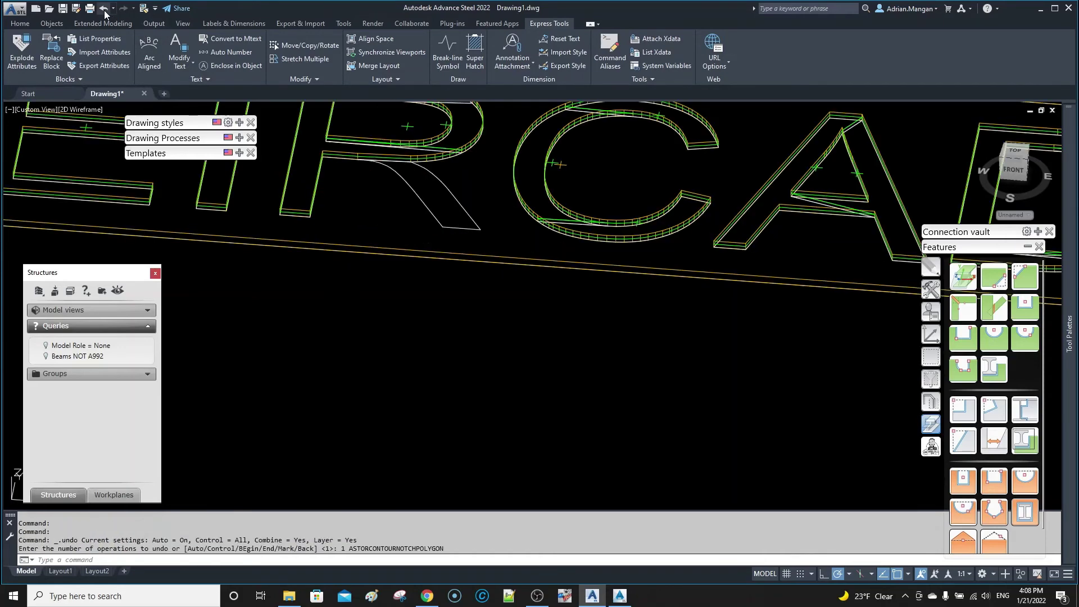
left_click(104, 8)
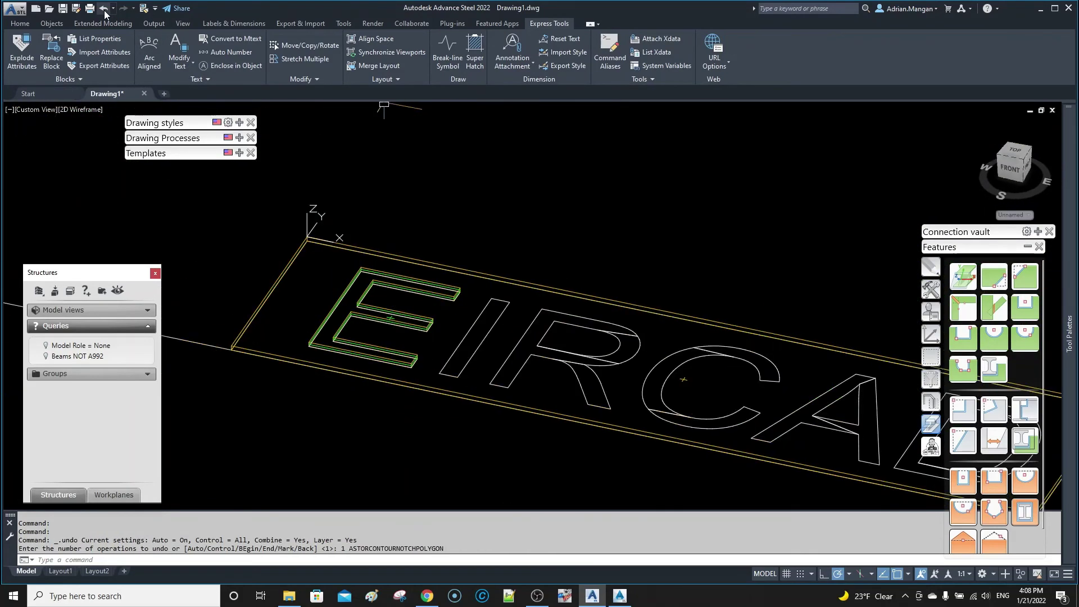
left_click(103, 10)
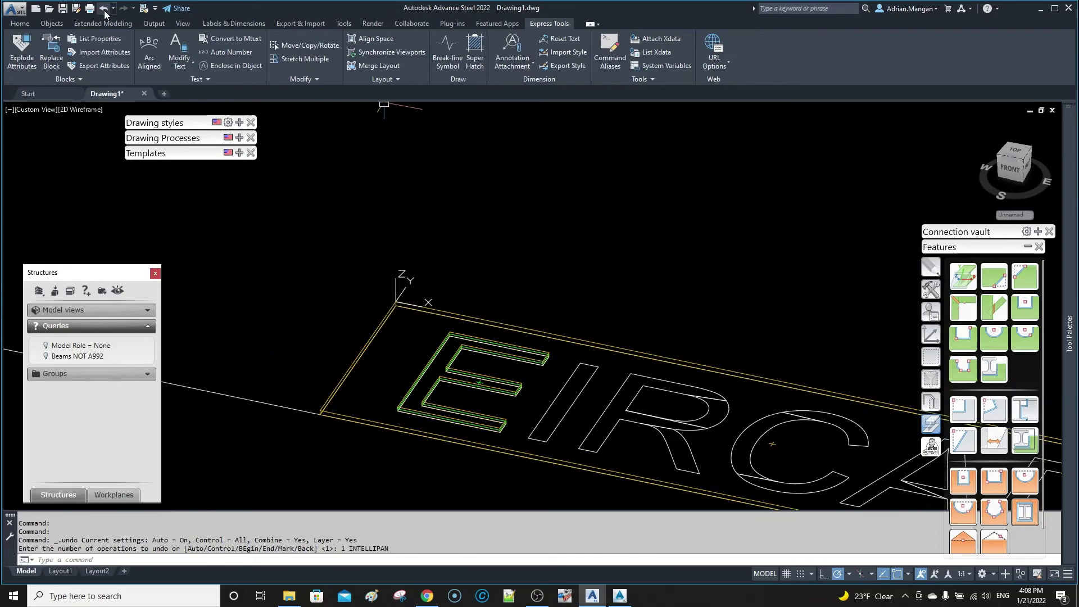
left_click(103, 10)
scroll(478, 310, "down", 2)
middle_click_drag(511, 315, 377, 188)
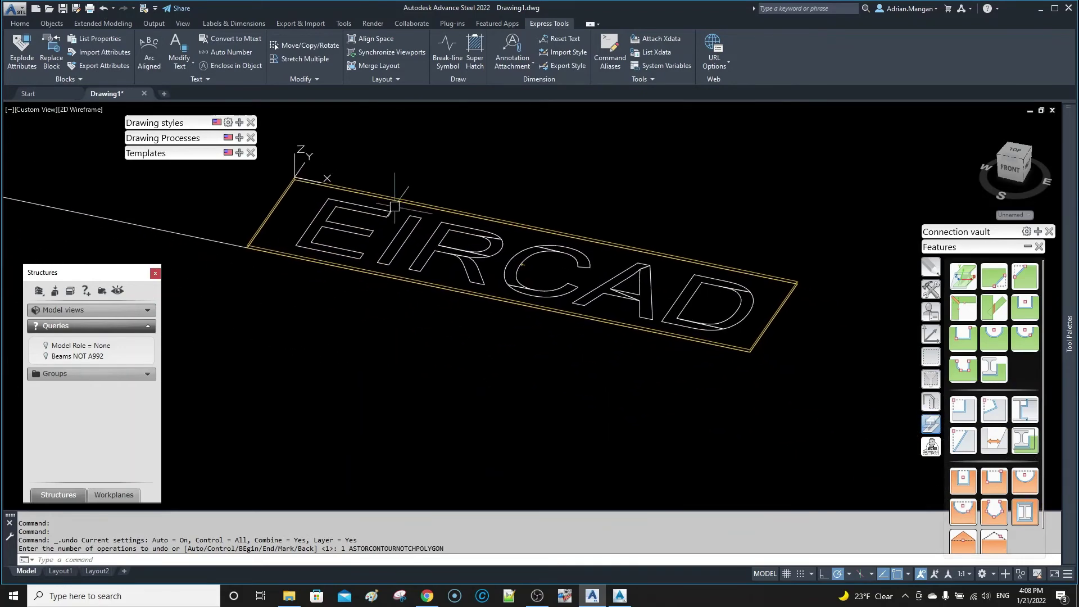
Cut all the EIRCAD letter polylines into the plate at once as Polygon contours, keeping the default 0" gap width
left_click(1017, 152)
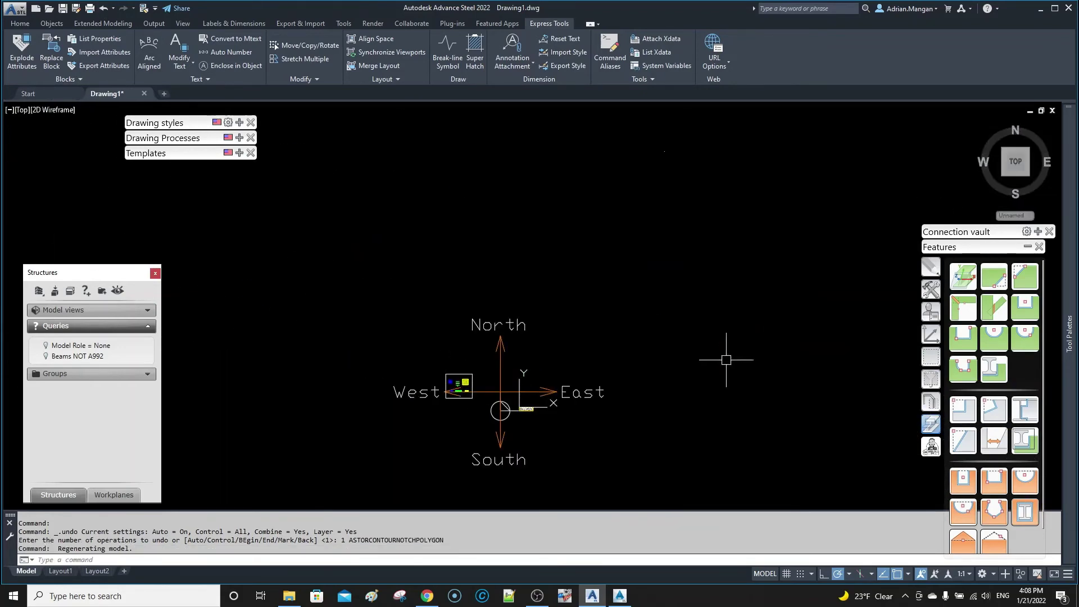
scroll(669, 309, "up", 6)
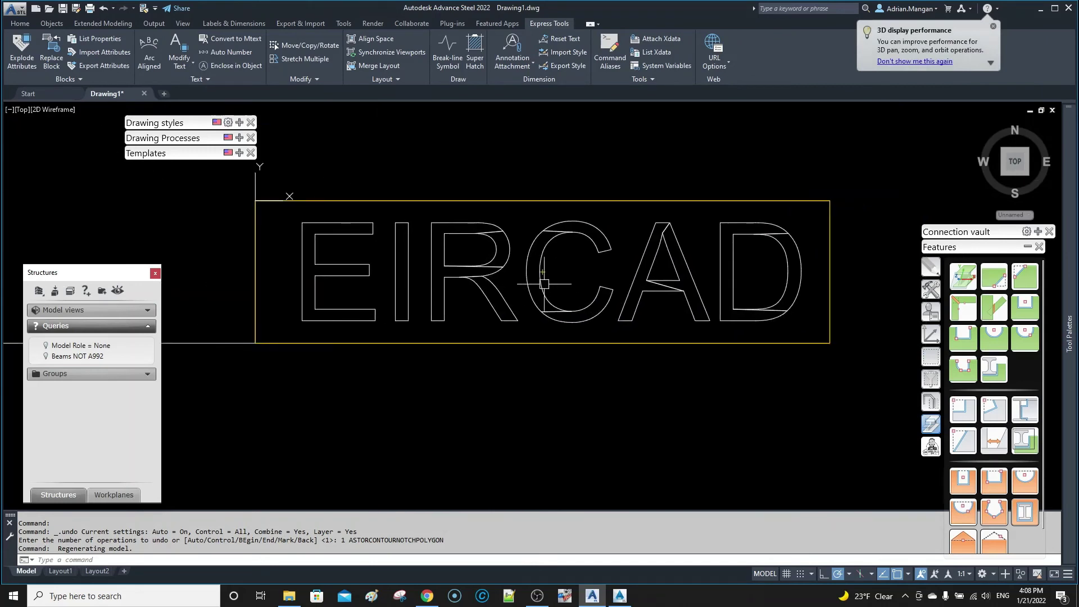
left_click(966, 380)
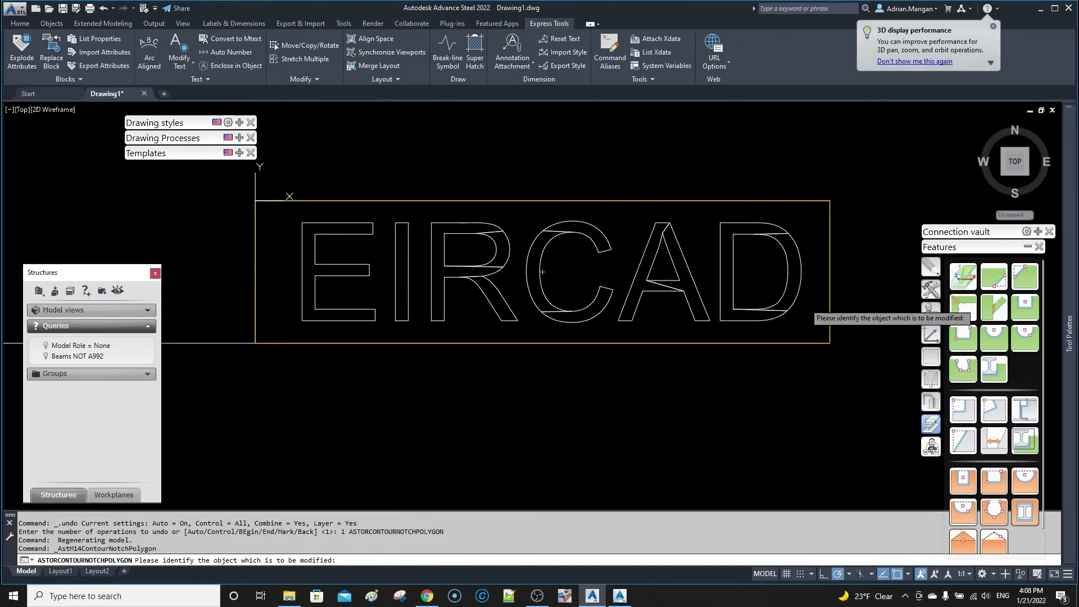
left_click(597, 201)
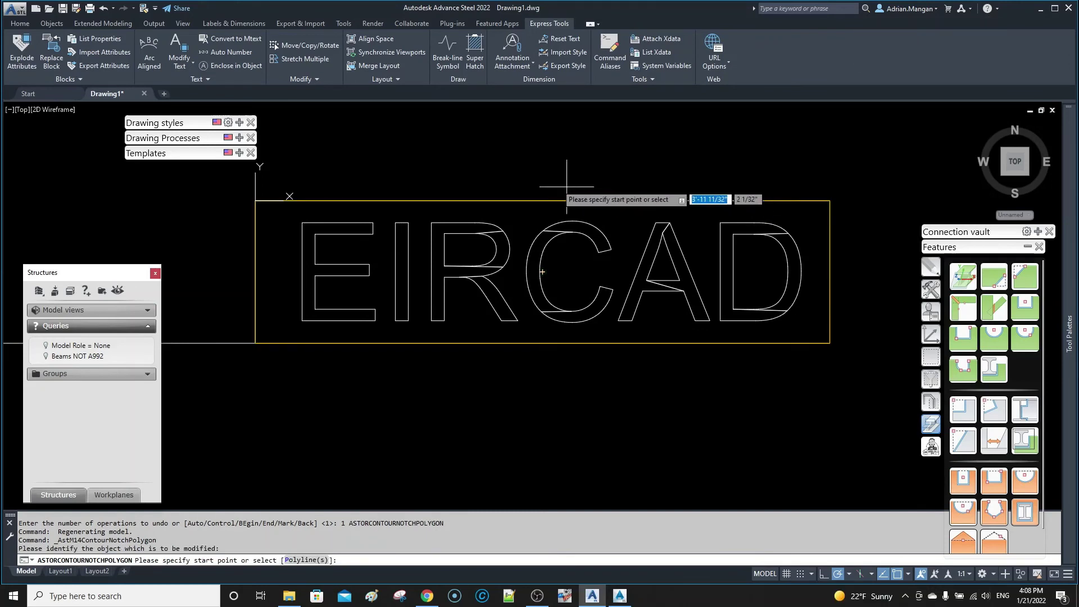
right_click(422, 167)
left_click(456, 231)
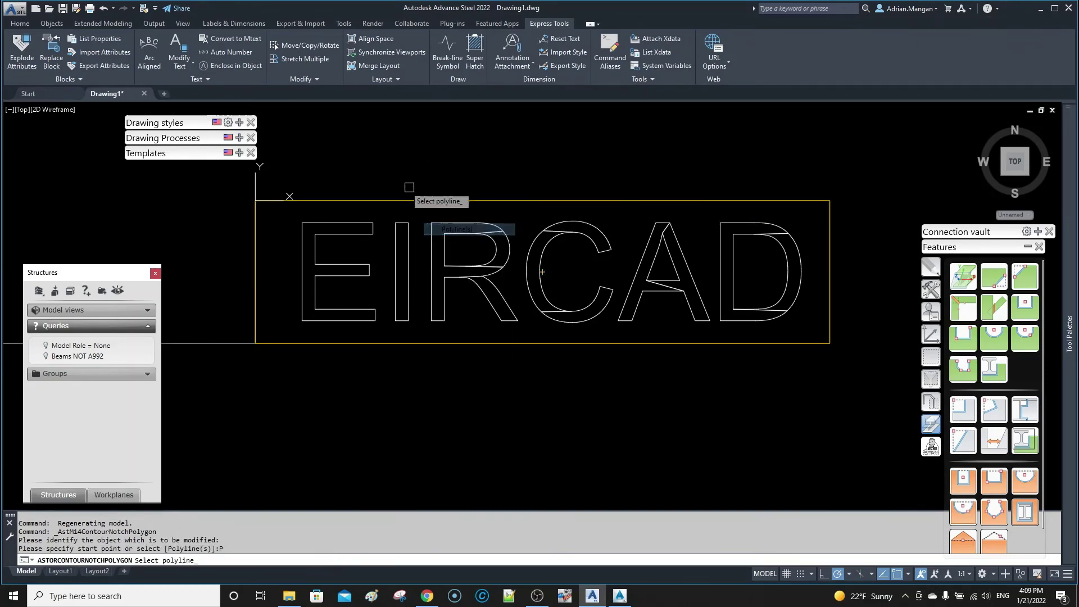
left_click(284, 162)
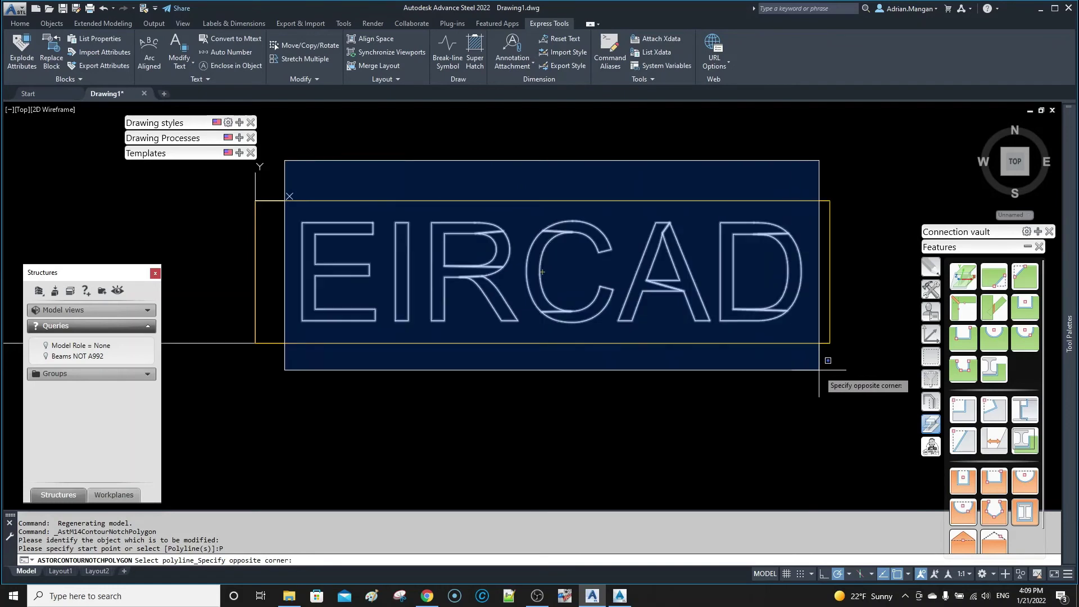
left_click(843, 396)
key("Return")
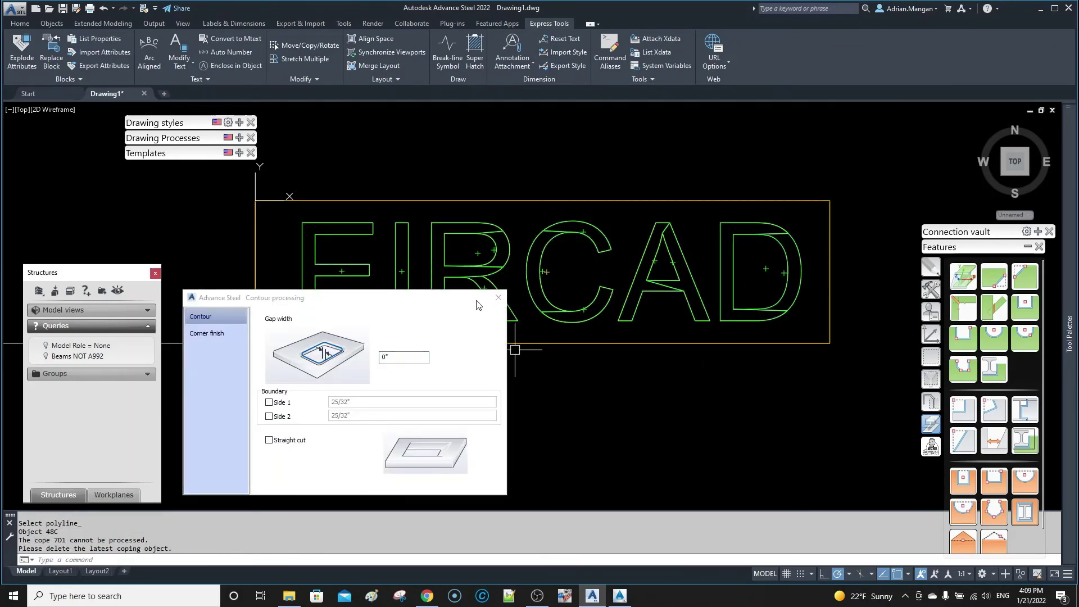
left_click(497, 297)
Examine the contour segments along the curve of the letter D, where they meet its straight edges, and the cut lettering as a whole
middle_click_drag(567, 336, 557, 283, "shift")
scroll(798, 298, "up", 7)
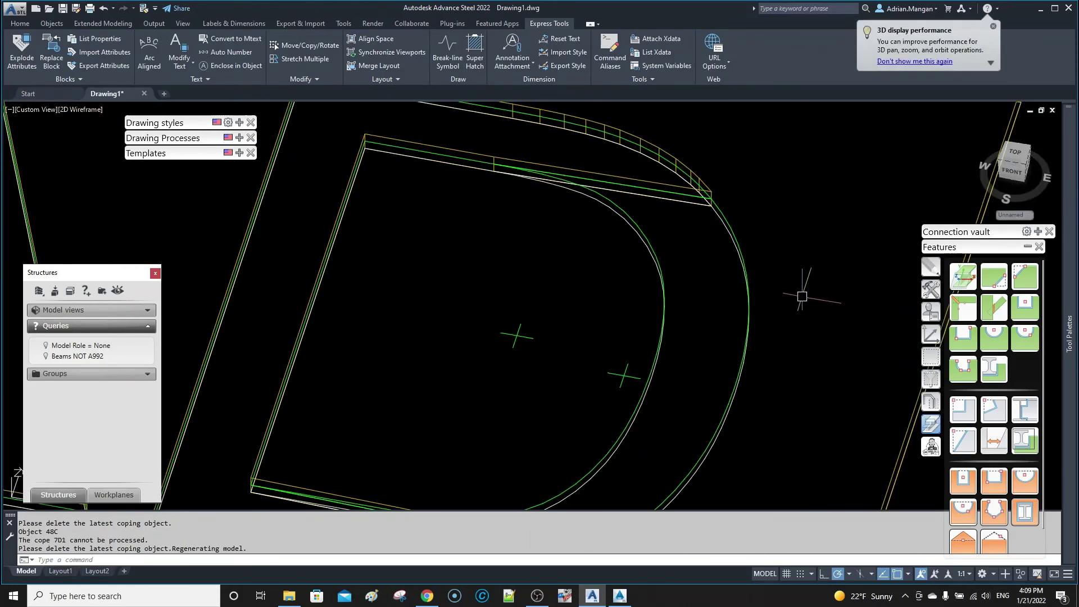
scroll(720, 225, "up", 2)
left_click(718, 211)
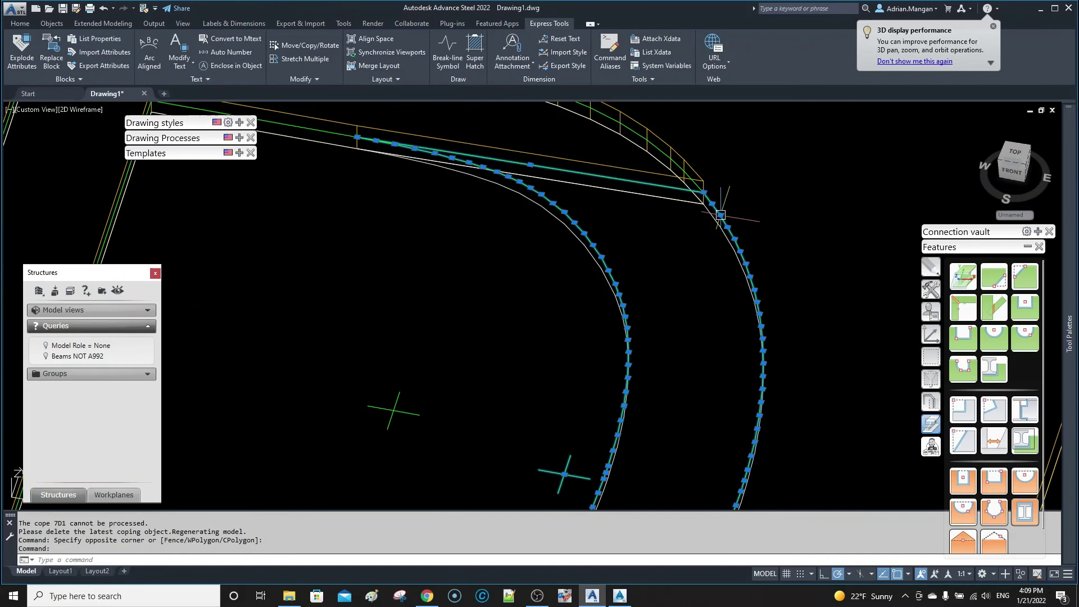
scroll(720, 215, "down", 4)
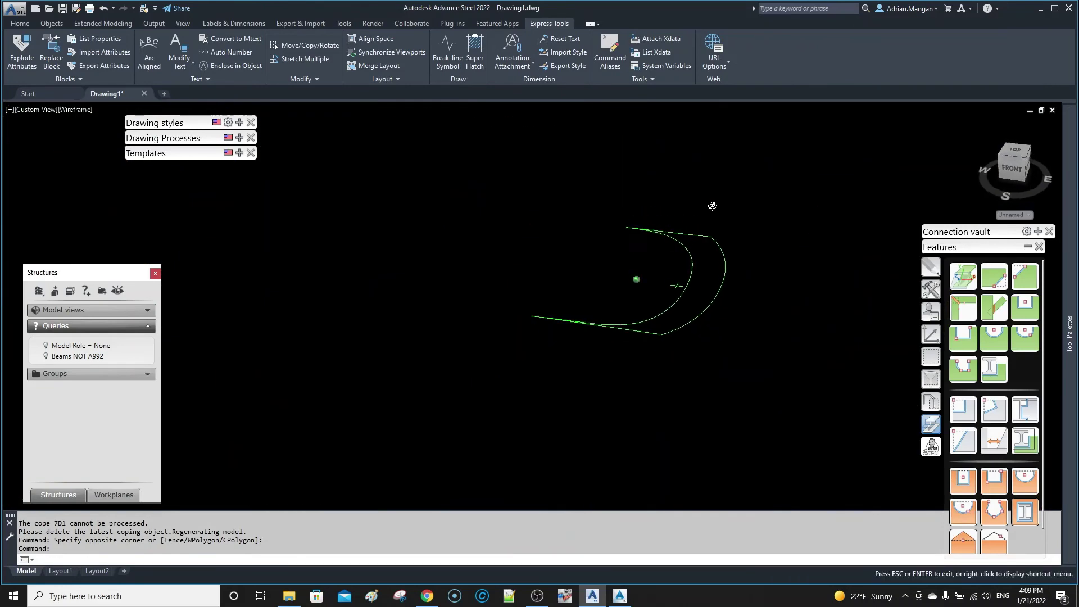
key("Escape")
scroll(646, 289, "down", 3)
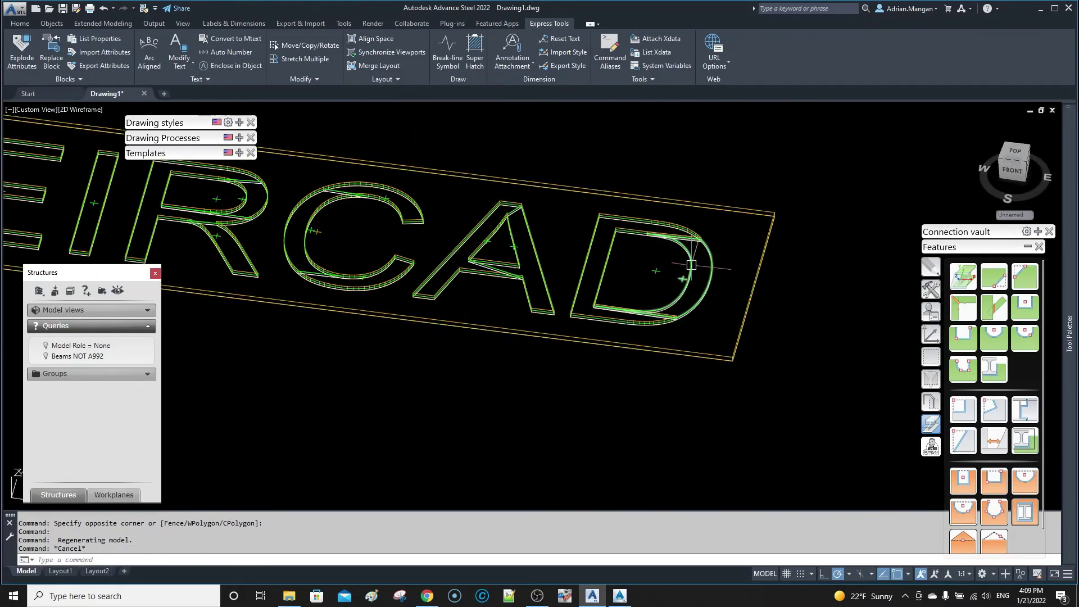
scroll(596, 263, "up", 8)
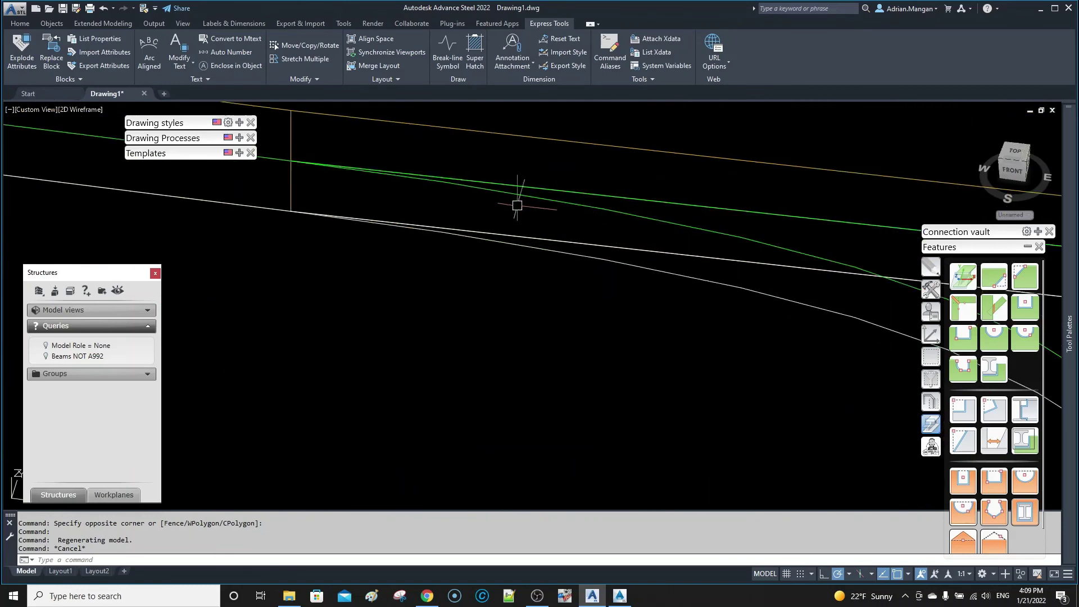
scroll(325, 164, "up", 5)
scroll(337, 210, "up", 2)
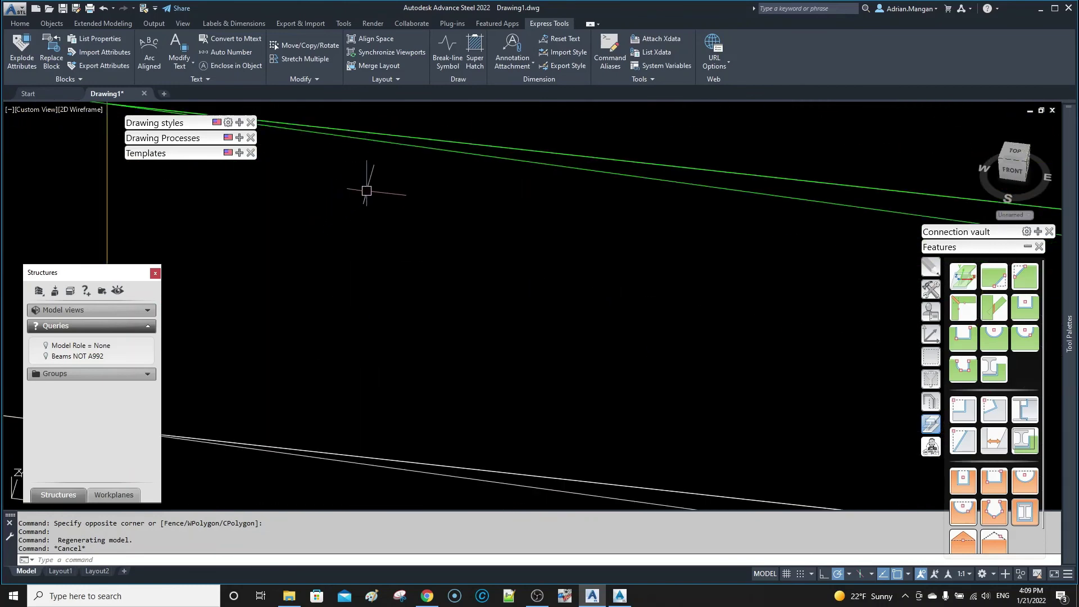
scroll(403, 205, "down", 9)
scroll(404, 205, "down", 7)
middle_click_drag(418, 216, 477, 233, "shift")
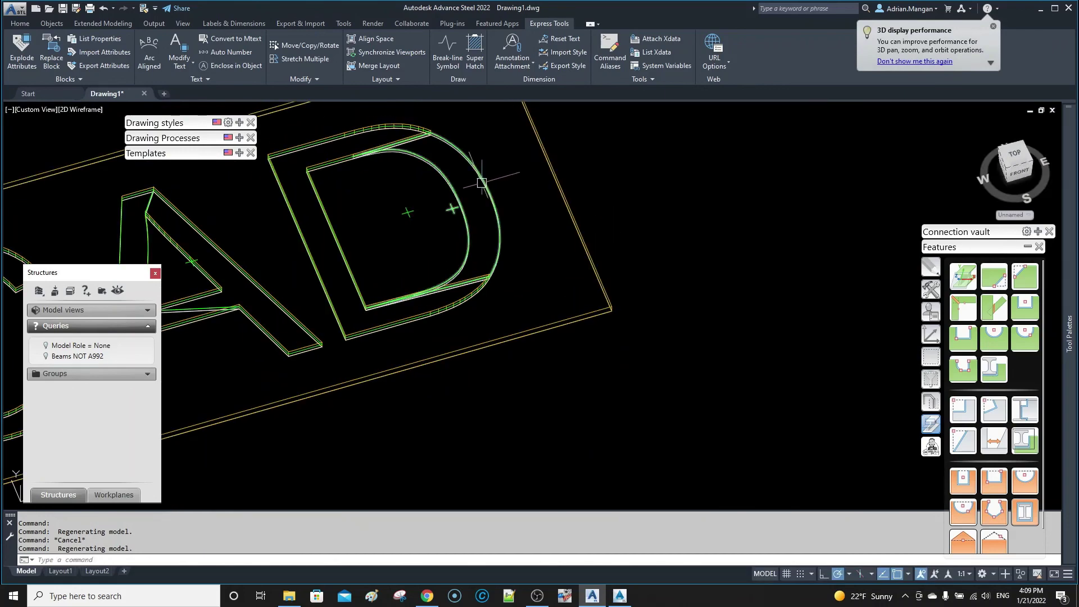
scroll(482, 180, "down", 7)
middle_click_drag(483, 181, 621, 285)
middle_click_drag(620, 285, 556, 295, "shift")
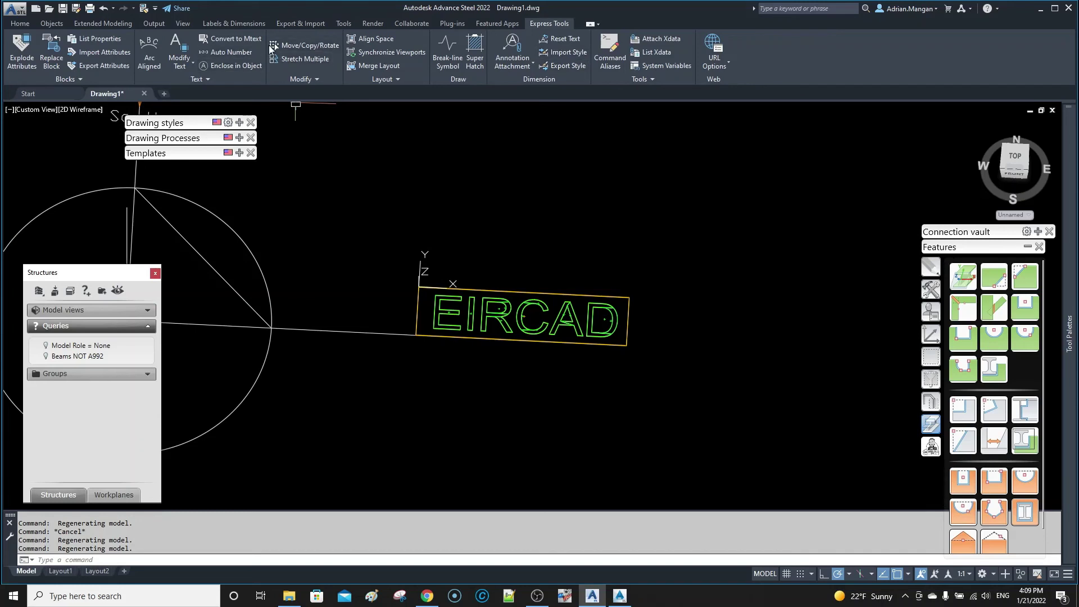
Show the available Modify Text operations, including Explode
left_click(182, 65)
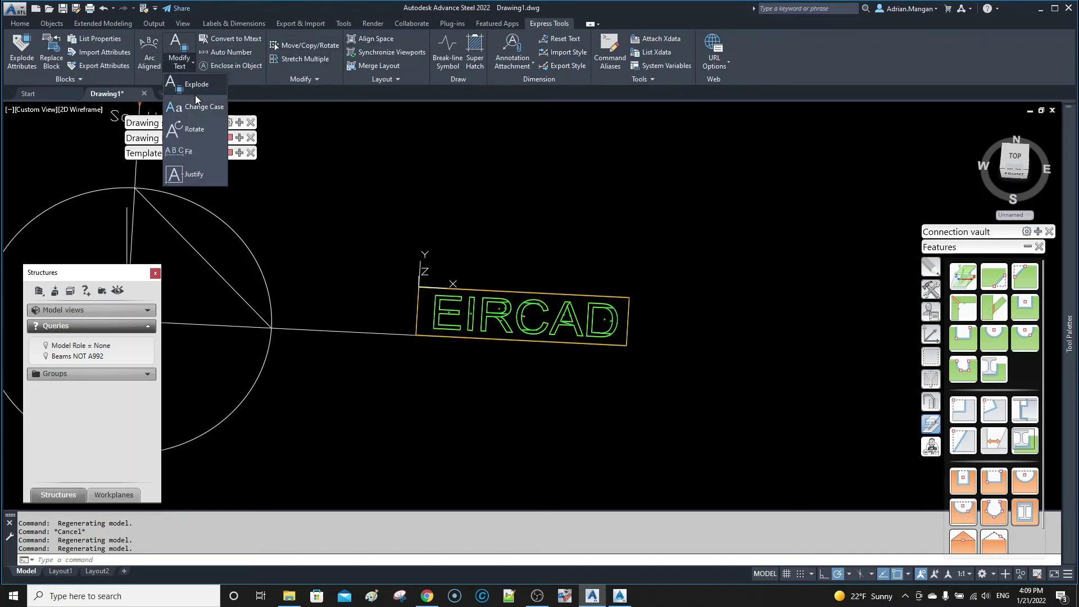